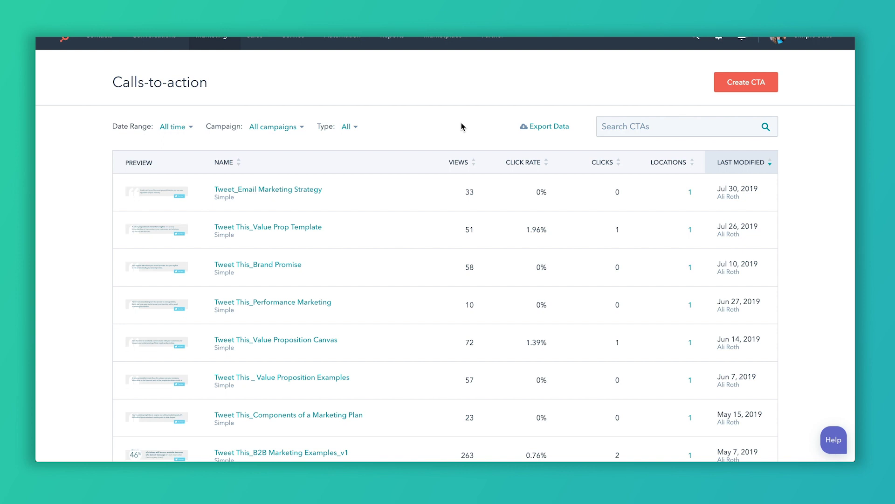
# - Scroll up the Calls-to-action list to review the existing CTAs' views, click rates and clicks
pyautogui.scroll(1, 461, 122)
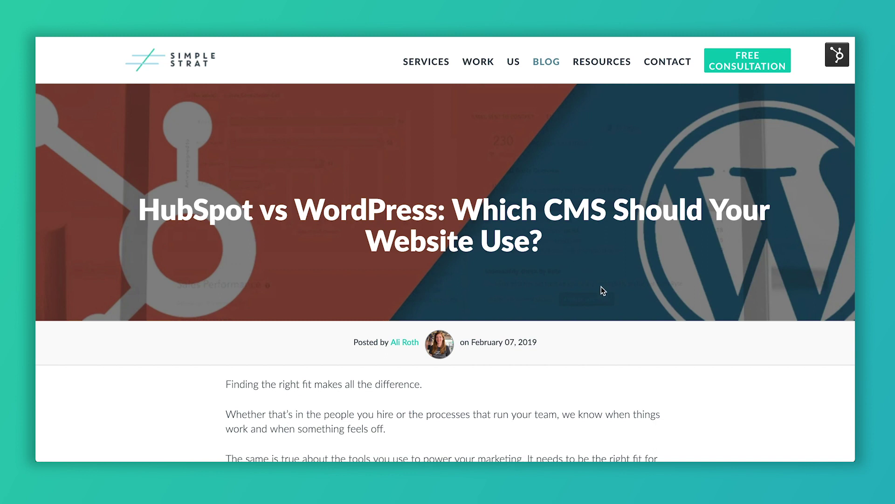
pyautogui.scroll(-8, 601, 288)
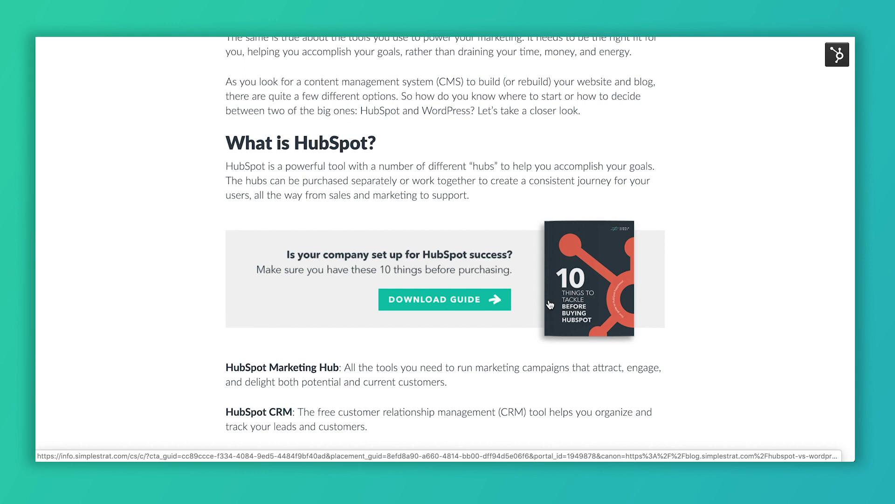
pyautogui.scroll(-20, 550, 304)
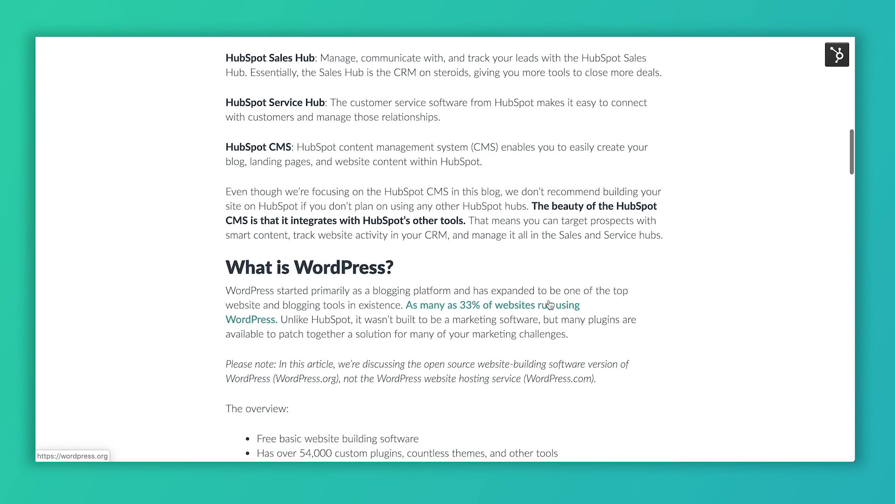
pyautogui.scroll(-20, 550, 303)
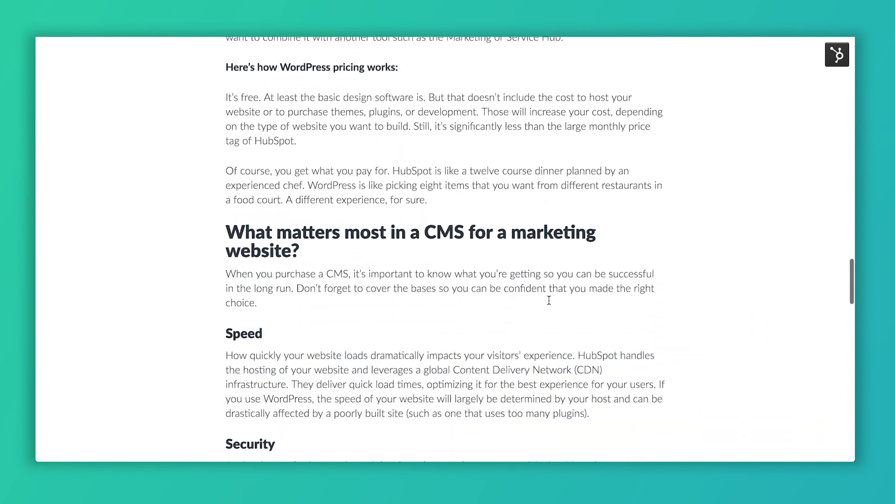
pyautogui.scroll(-6, 550, 302)
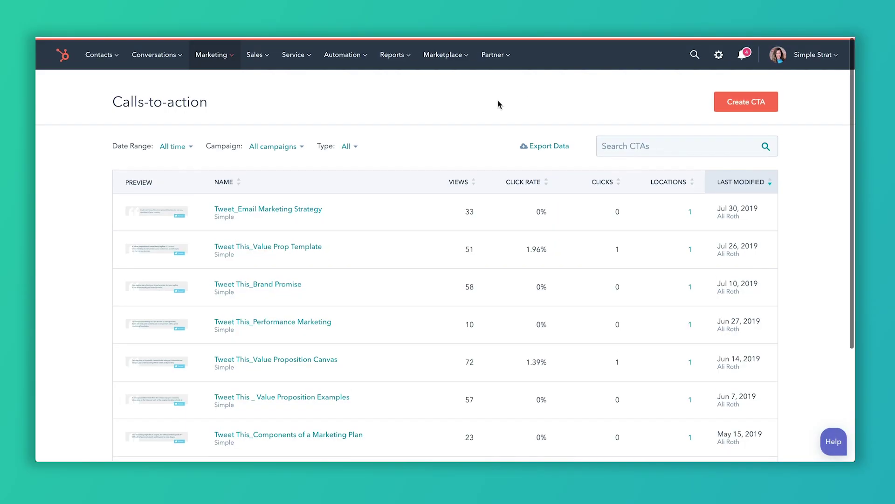
# - Go to Marketing > Lead Capture > CTAs and create a new Simple CTA
pyautogui.click(231, 59)
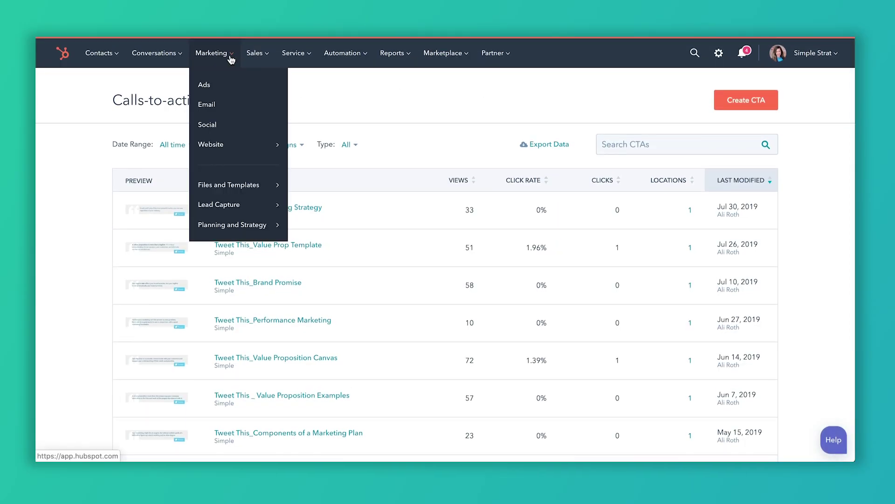
pyautogui.moveTo(252, 207)
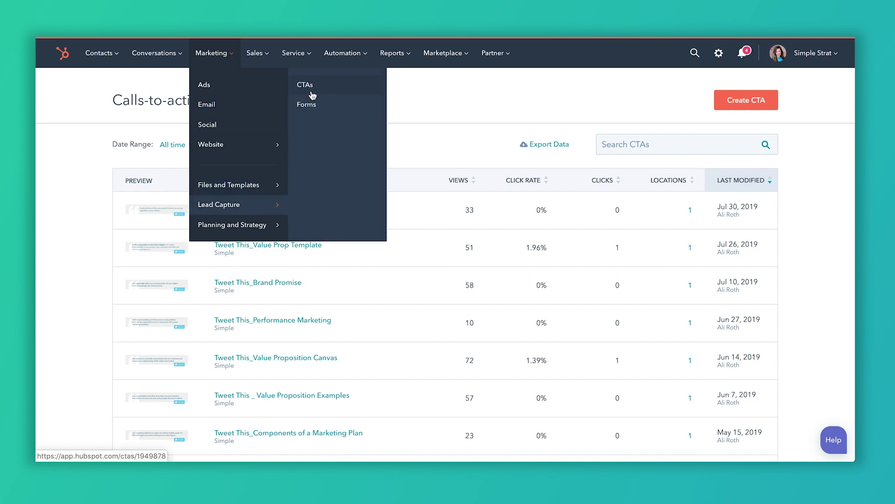
pyautogui.click(339, 94)
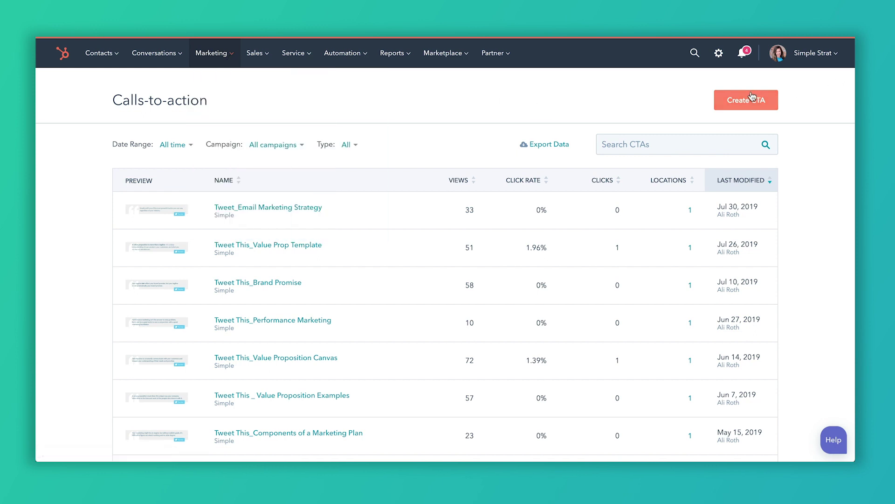
pyautogui.click(740, 102)
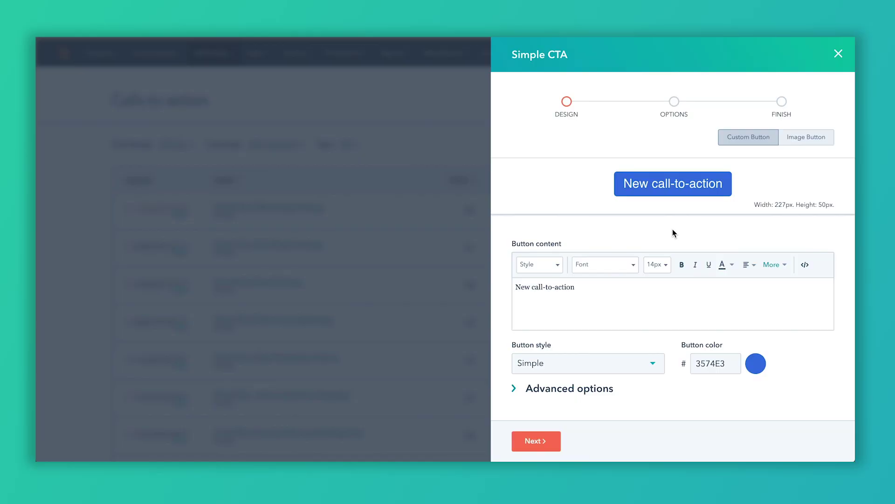
pyautogui.scroll(-1, 672, 229)
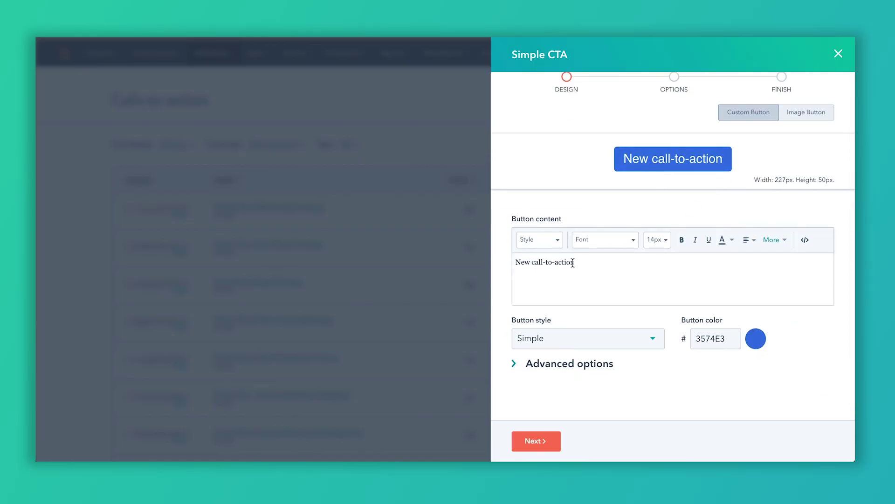
# - Replace the 'New call-to-action' button label with 'Download the Case Study'
pyautogui.moveTo(583, 263); pyautogui.dragTo(486, 265)
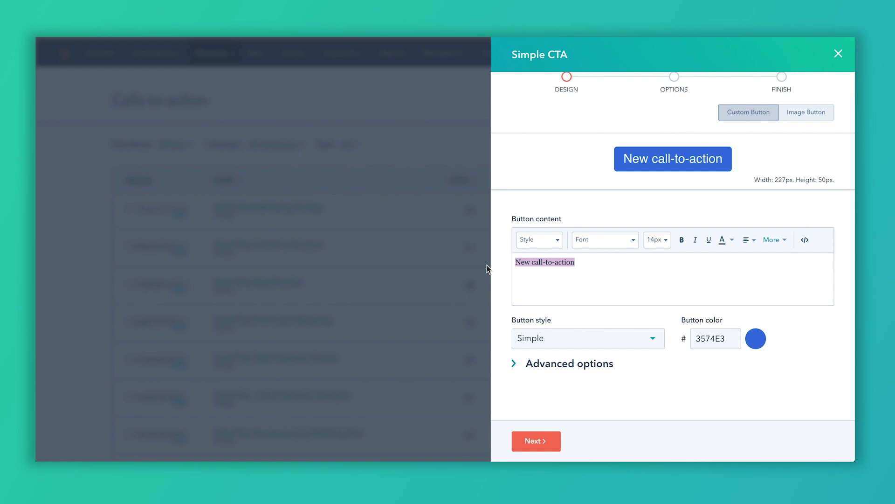
pyautogui.write('Download')
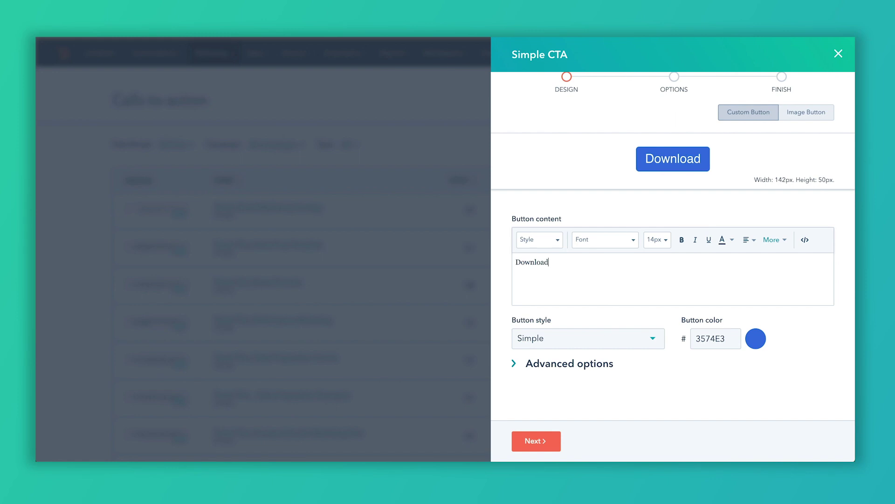
pyautogui.write(' Our Case S')
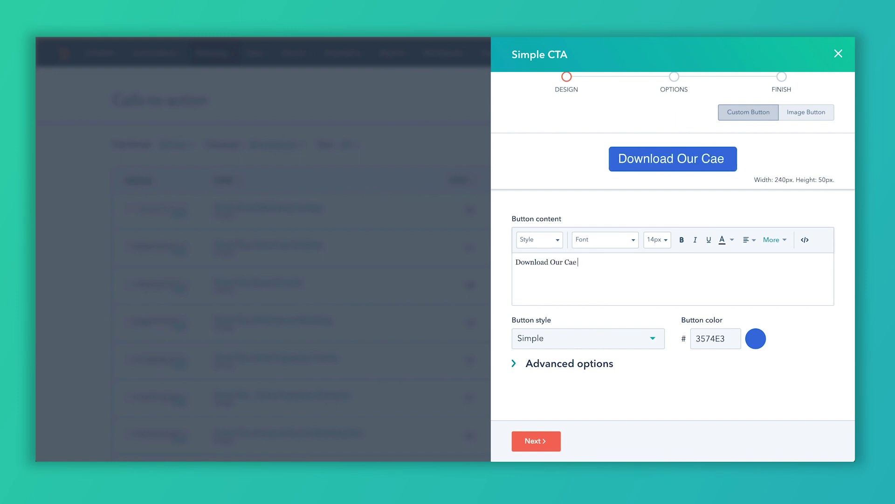
pyautogui.write('tudy Template')
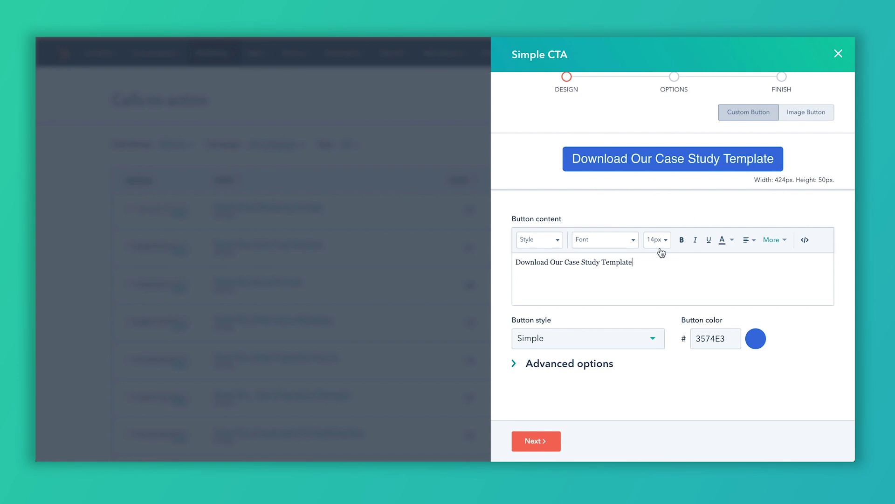
pyautogui.moveTo(642, 262); pyautogui.dragTo(470, 263)
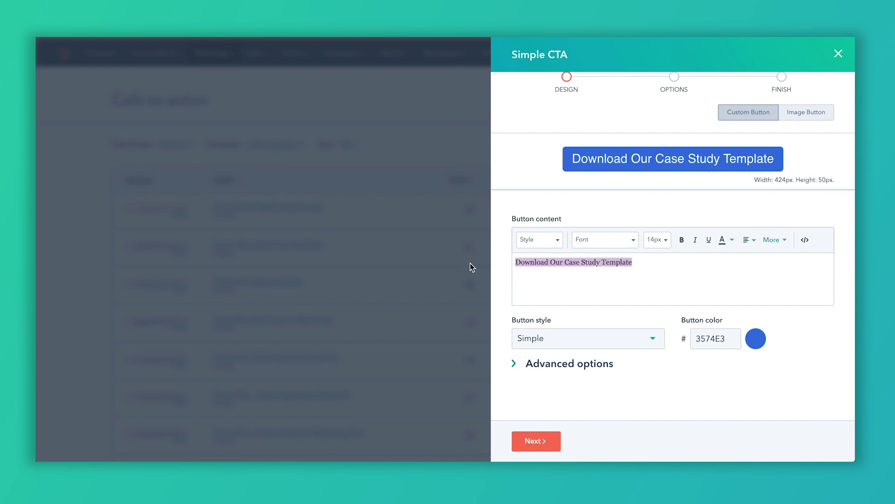
pyautogui.write('Downloa')
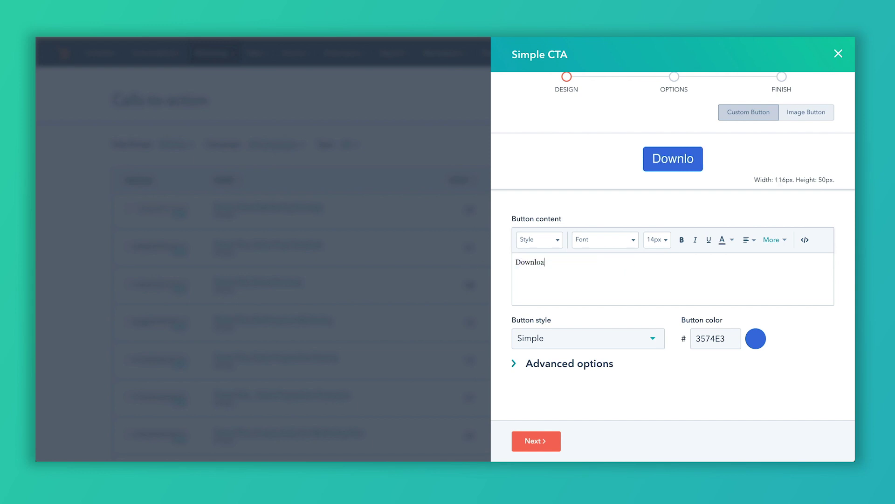
pyautogui.write('d the Case STudy')
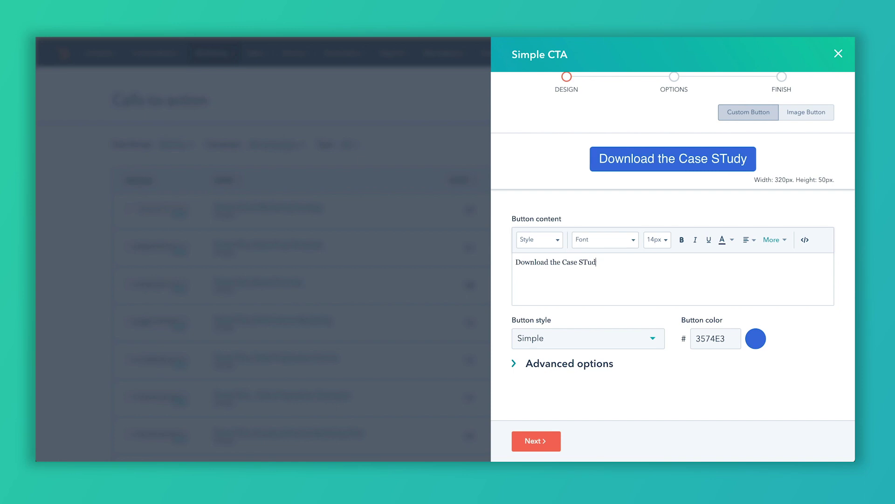
pyautogui.press('BackSpace')
pyautogui.press('BackSpace')
pyautogui.press('BackSpace')
pyautogui.press('BackSpace')
pyautogui.write('tudy')
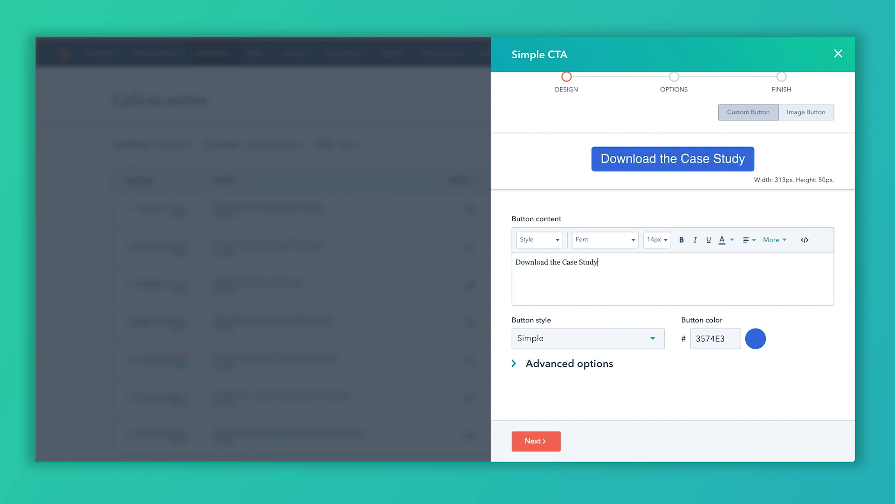
pyautogui.click(605, 345)
# - Apply the Primary button style and the teal 00c4b3 button colour
pyautogui.scroll(-3, 604, 297)
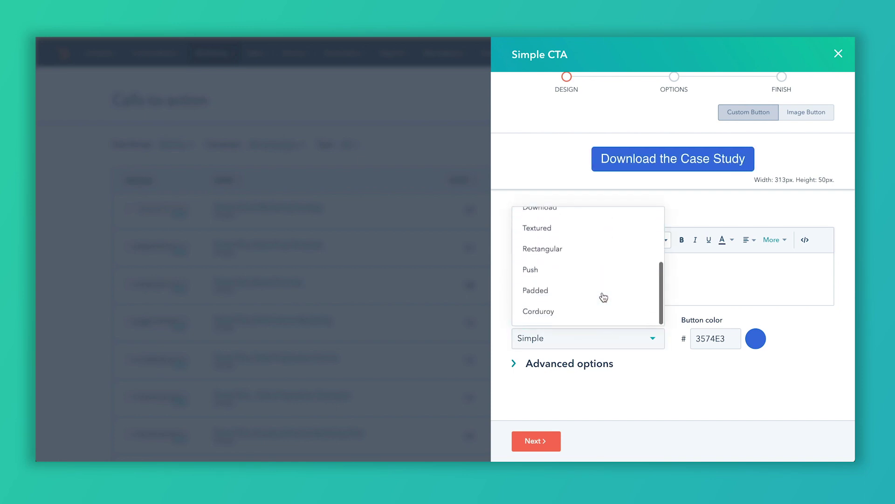
pyautogui.scroll(3, 599, 261)
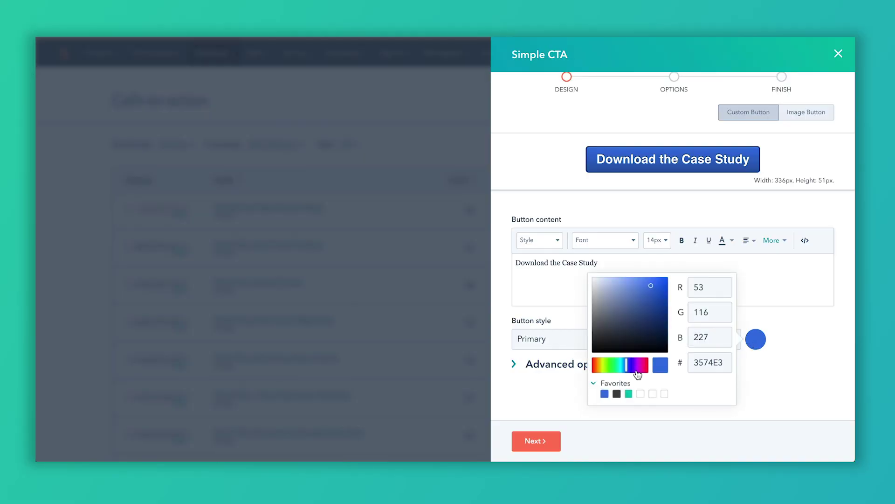
pyautogui.click(629, 394)
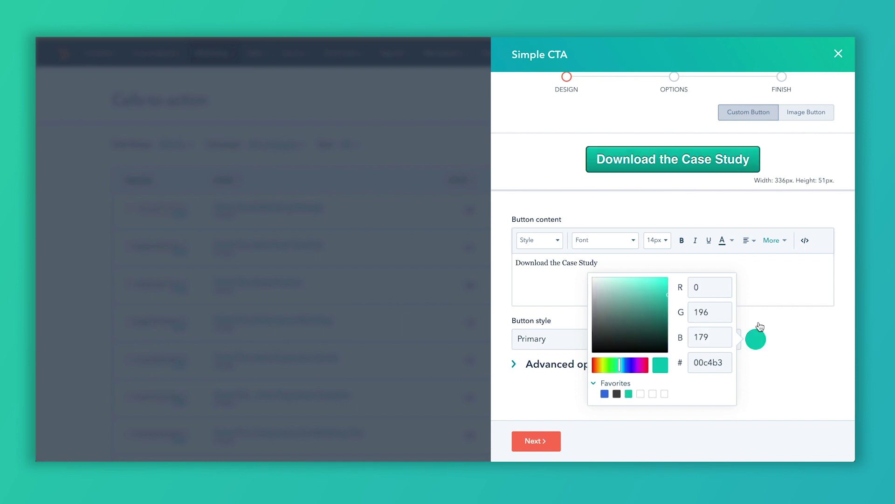
pyautogui.click(782, 343)
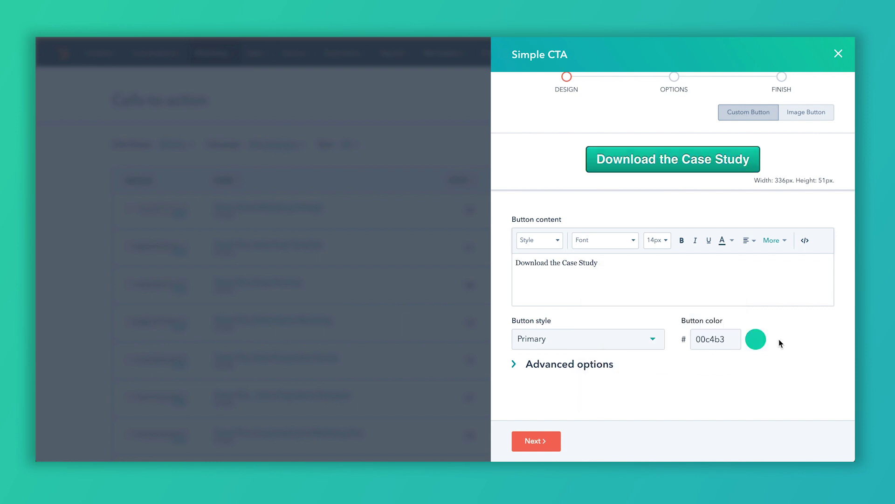
pyautogui.click(549, 368)
# - Turn off Fit to text and try a fixed button size of 500 by 184
pyautogui.scroll(-4, 578, 387)
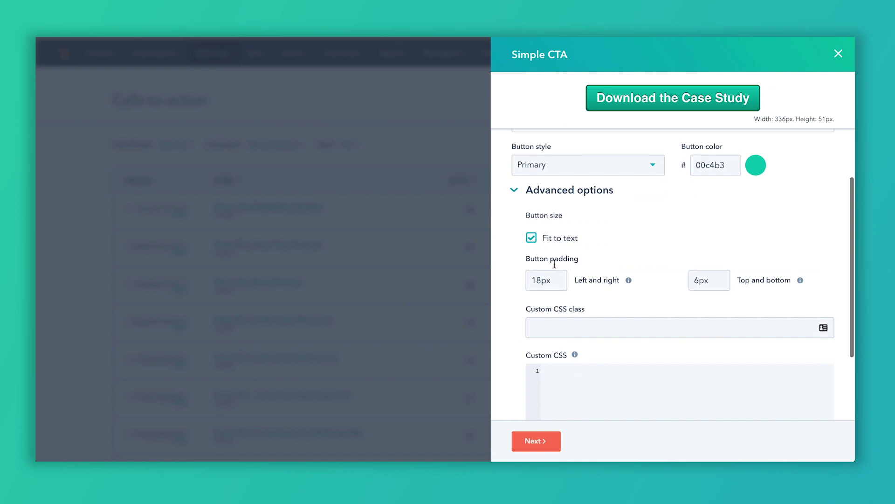
pyautogui.scroll(3, 599, 194)
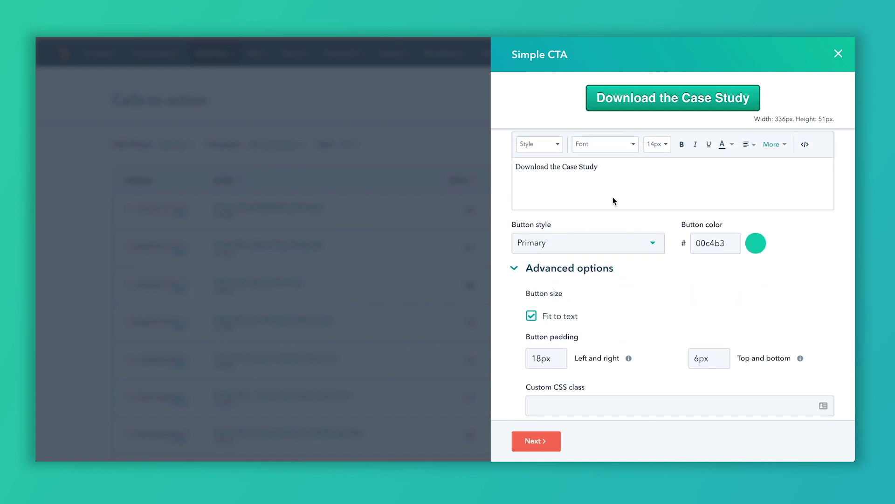
pyautogui.click(532, 316)
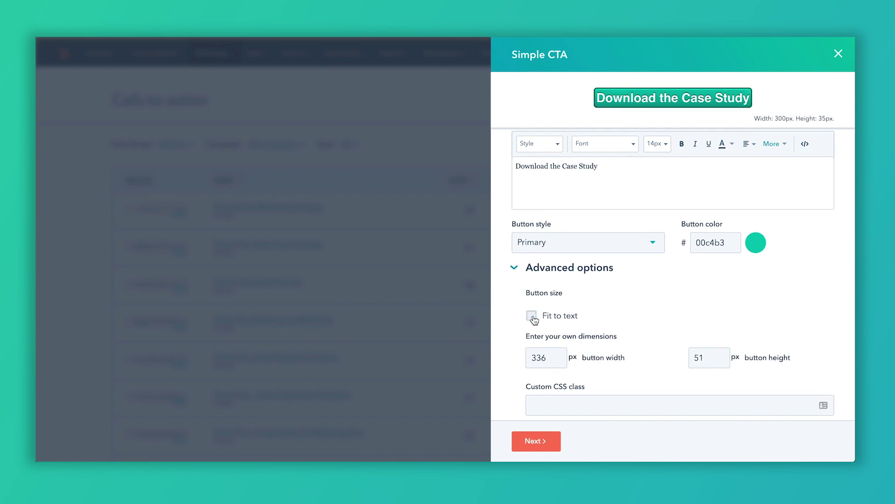
pyautogui.moveTo(550, 356); pyautogui.dragTo(512, 363)
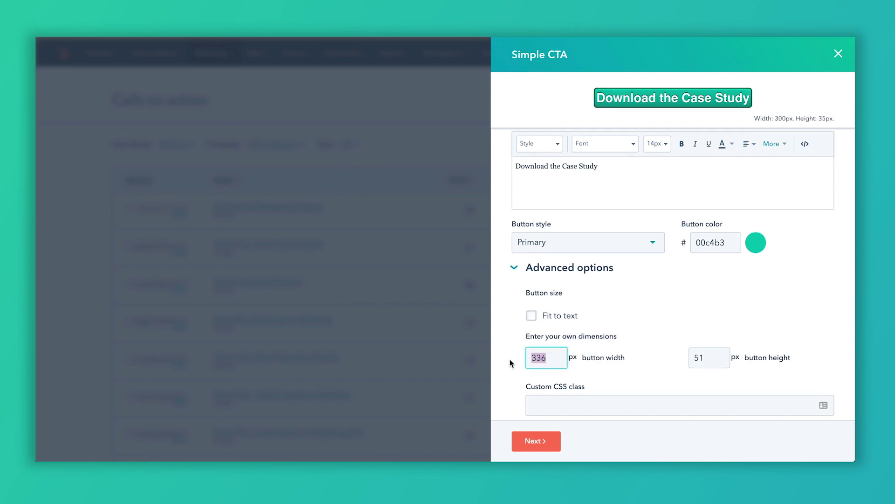
pyautogui.write('500')
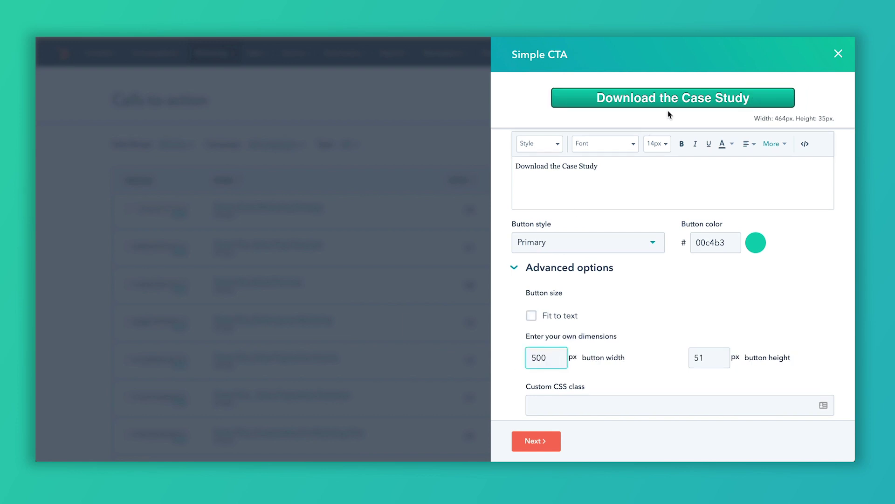
pyautogui.moveTo(714, 358); pyautogui.dragTo(672, 361)
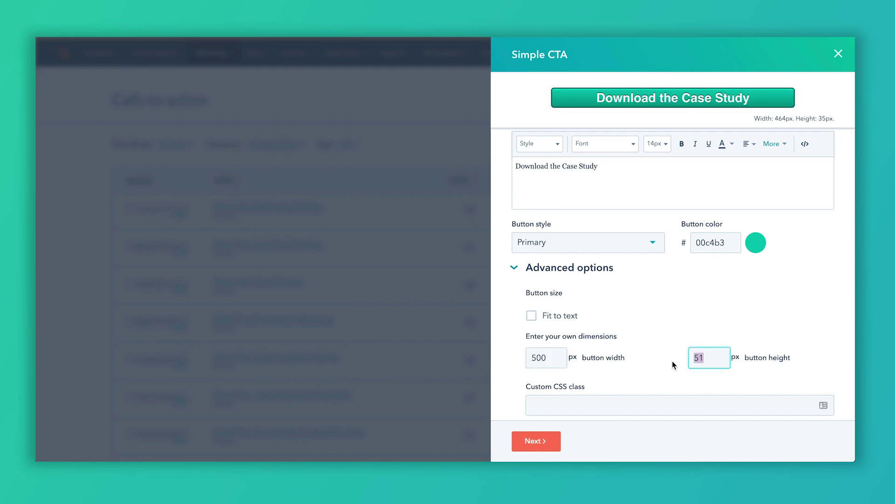
pyautogui.write('184')
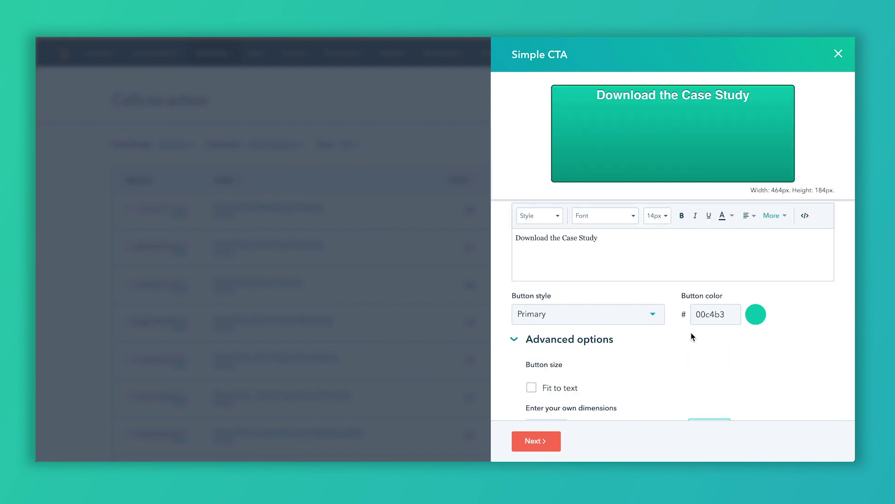
# - Re-enable Fit to text so the button returns to 336 by 51
pyautogui.scroll(-3, 691, 332)
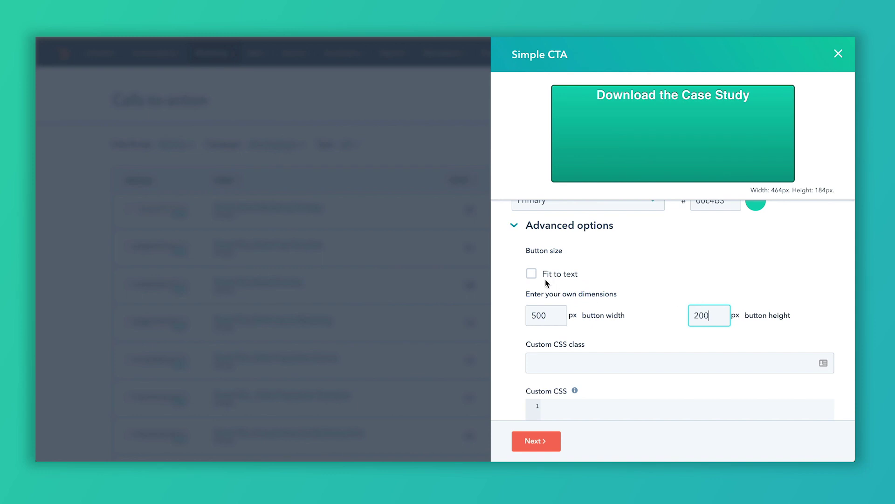
pyautogui.click(532, 273)
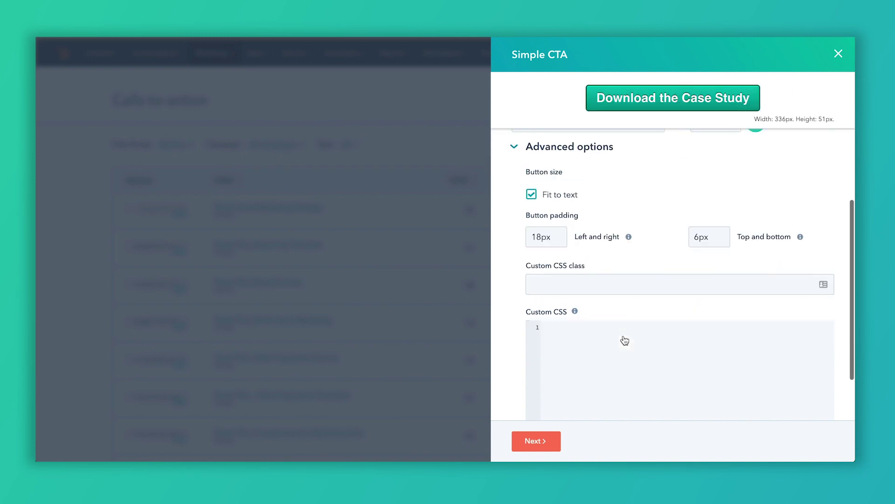
pyautogui.scroll(-2, 658, 387)
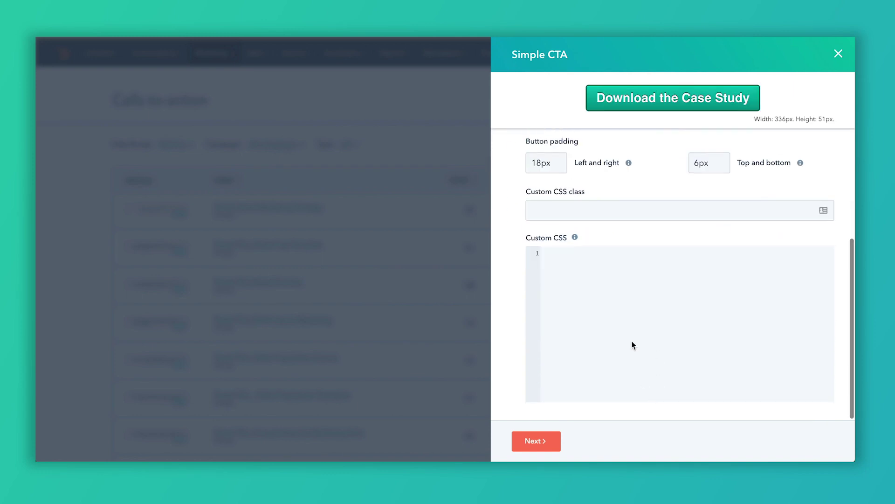
pyautogui.scroll(8, 633, 345)
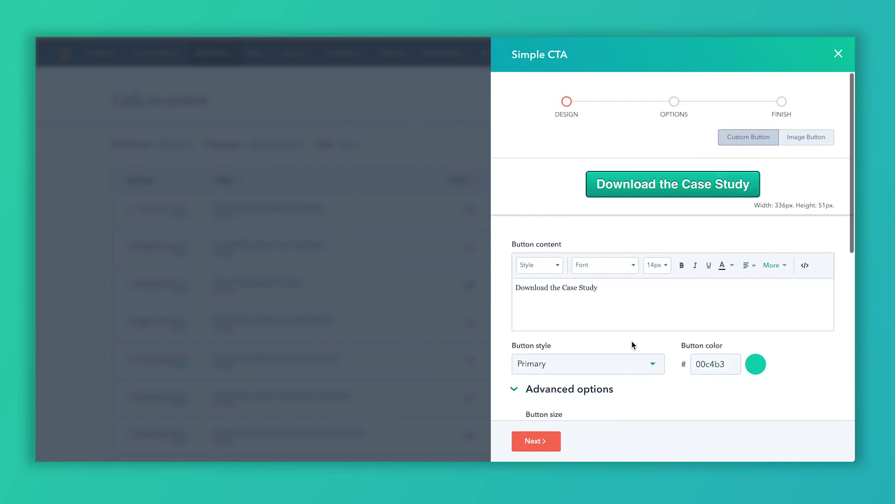
# - Move to the Options step and set the internal name 'CTA-Case Study Button_v1'
pyautogui.click(542, 450)
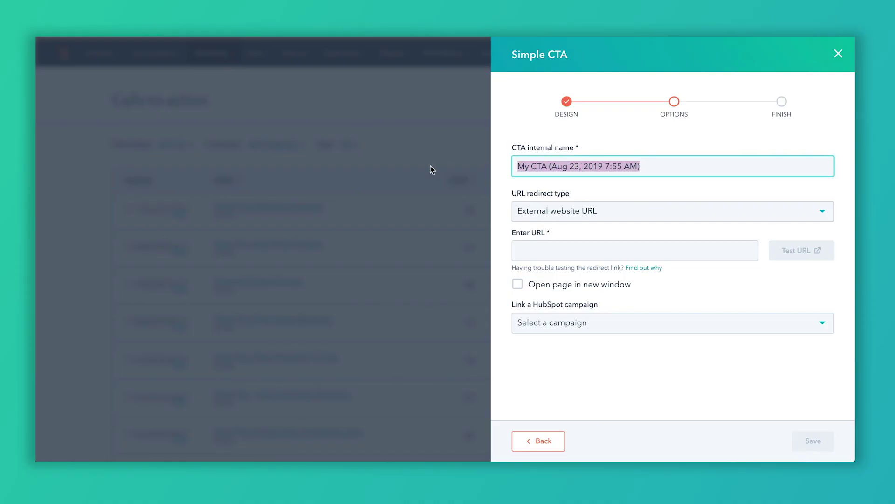
pyautogui.write('CTA')
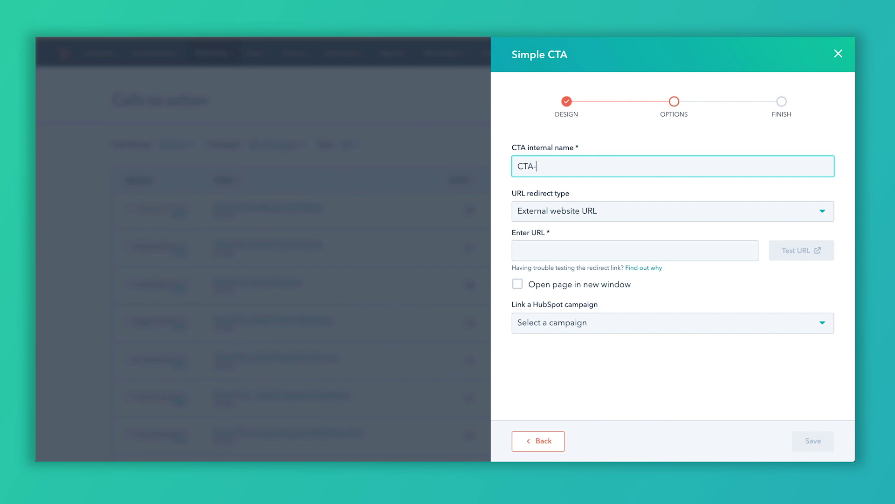
pyautogui.write('-Cae')
pyautogui.write('e Study Button')
pyautogui.write('_v1')
pyautogui.click(582, 166)
pyautogui.press('BackSpace')
# - Set the redirect to a HubSpot page and link lp_case study download_v1_12-15-17
pyautogui.click(588, 213)
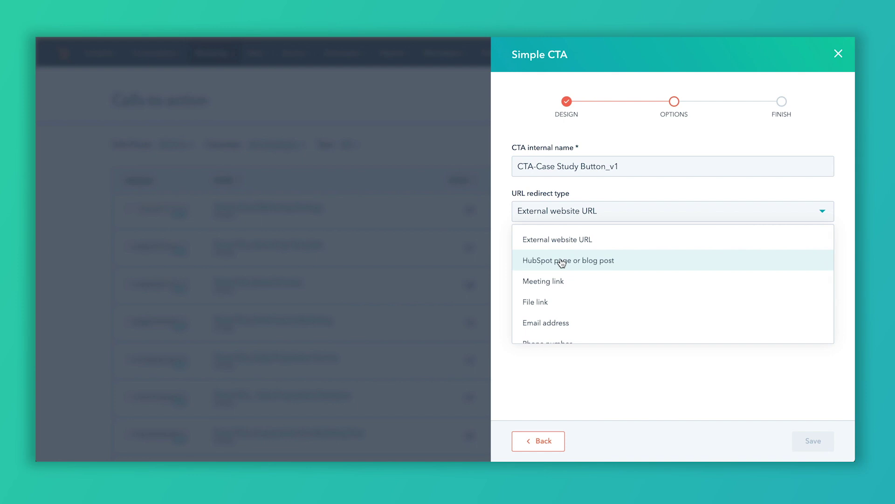
pyautogui.click(562, 262)
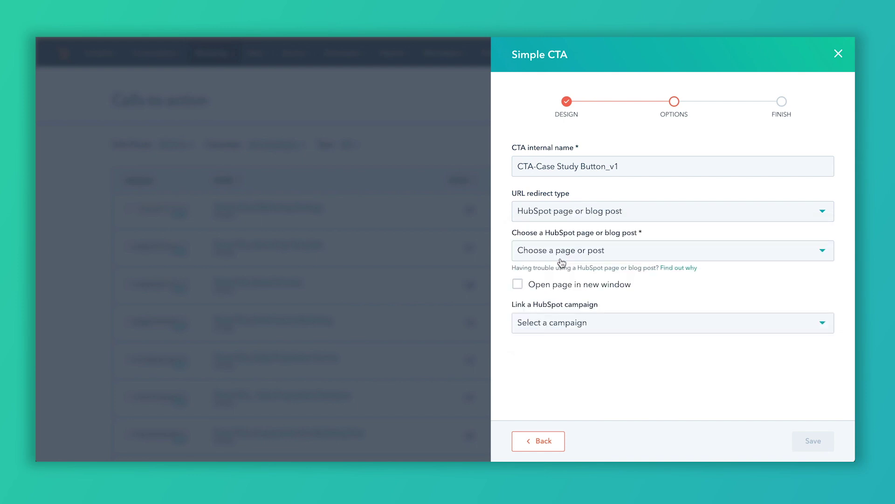
pyautogui.click(584, 258)
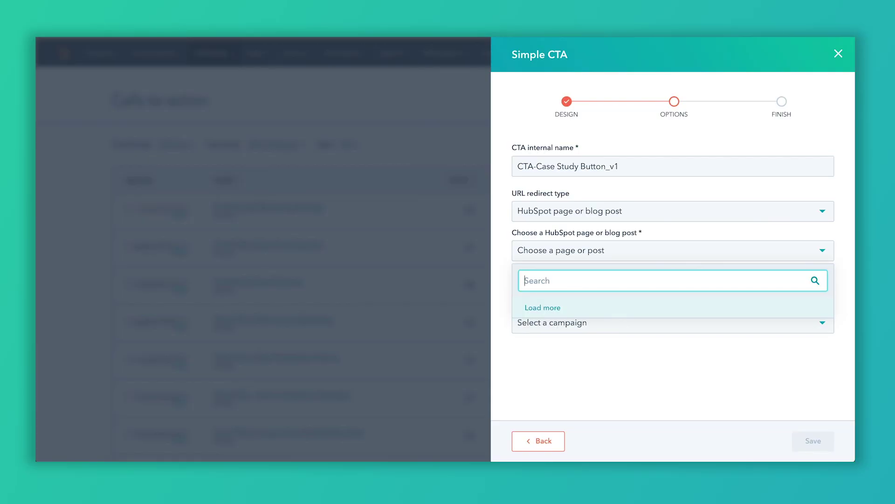
pyautogui.write('case')
pyautogui.press('BackSpace')
pyautogui.press('BackSpace')
pyautogui.write('se')
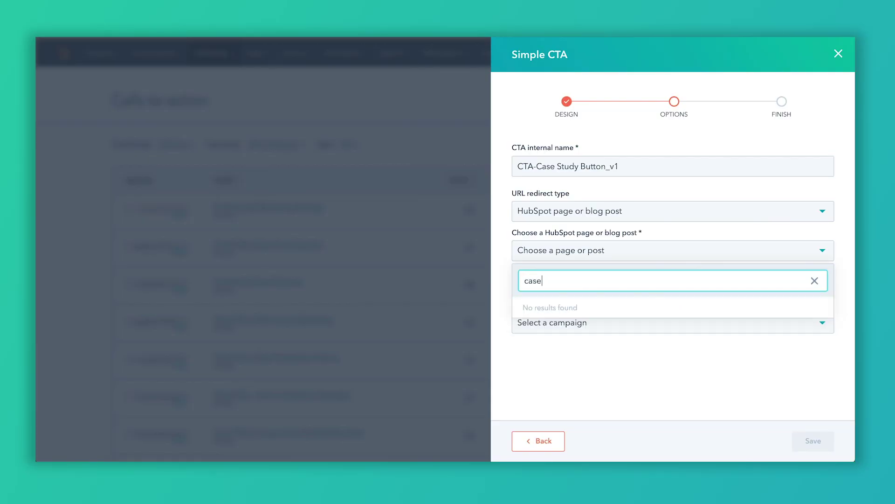
pyautogui.write(' study')
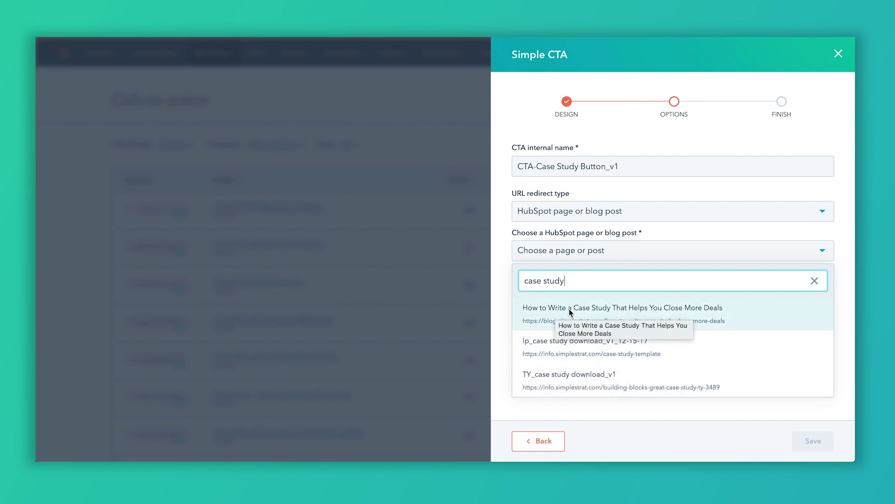
pyautogui.click(549, 347)
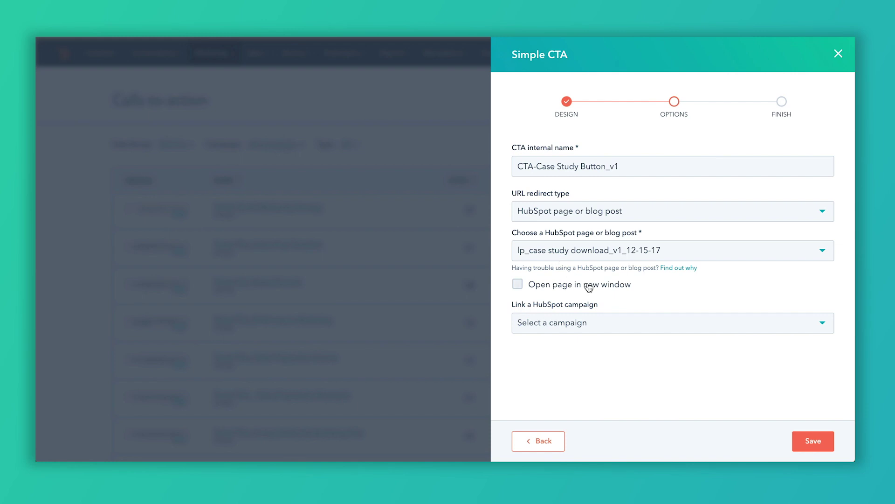
# - Leave the campaign unselected and save the CTA
pyautogui.click(603, 323)
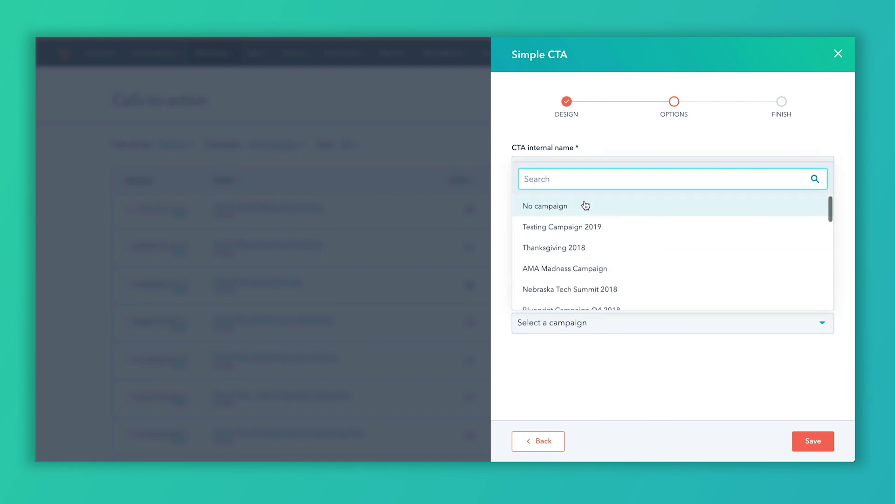
pyautogui.click(615, 368)
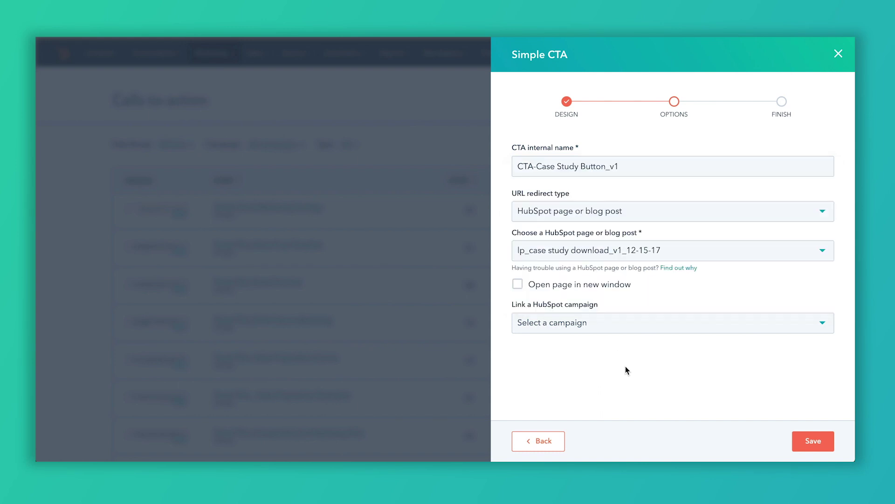
pyautogui.click(811, 442)
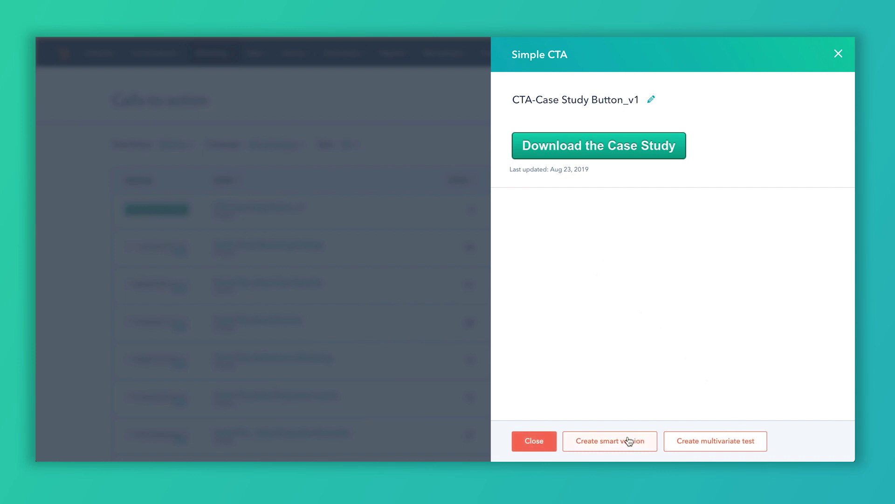
# - Begin a smart version targeting Mobile visitors by device type, then cancel it
pyautogui.click(609, 442)
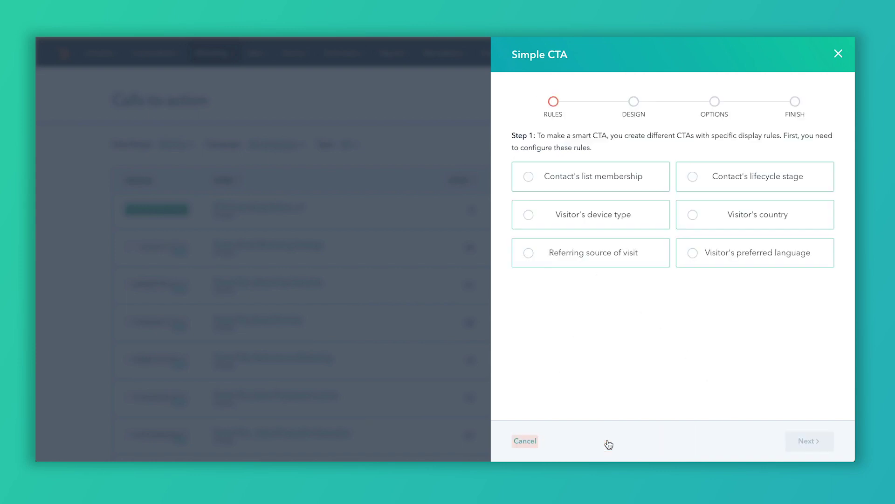
pyautogui.click(595, 215)
pyautogui.click(575, 383)
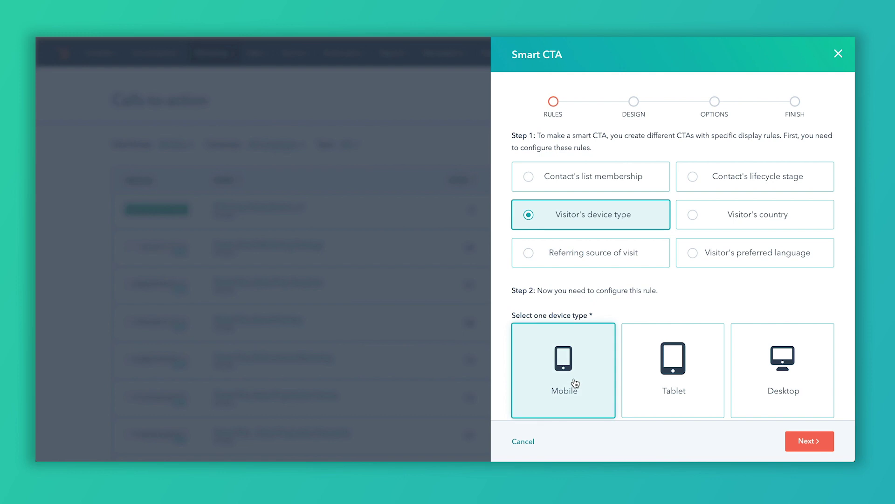
pyautogui.scroll(-1, 576, 383)
pyautogui.click(809, 441)
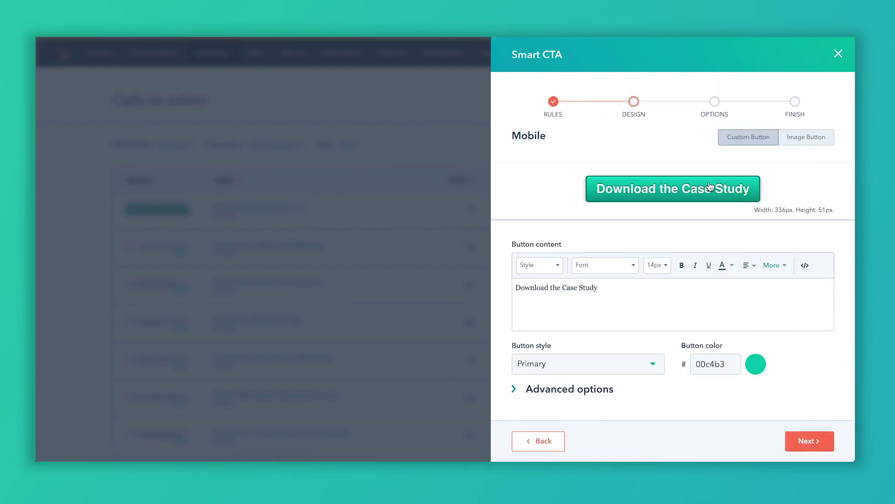
pyautogui.click(537, 448)
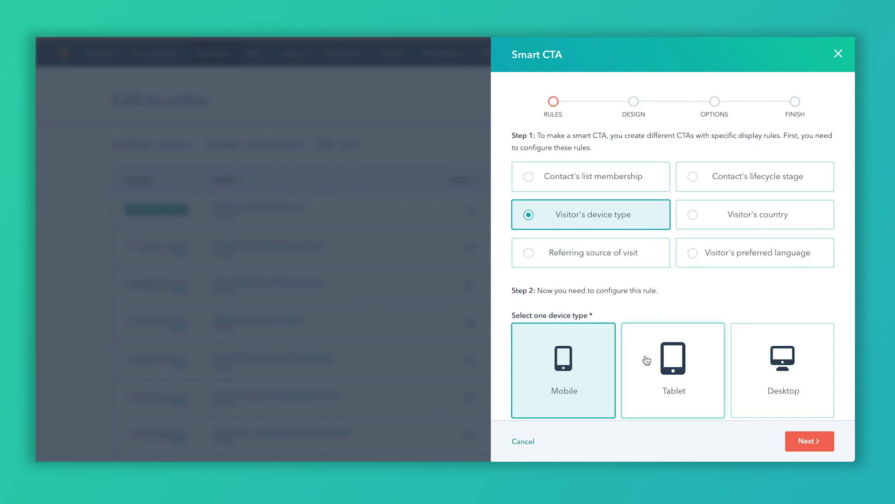
pyautogui.click(524, 443)
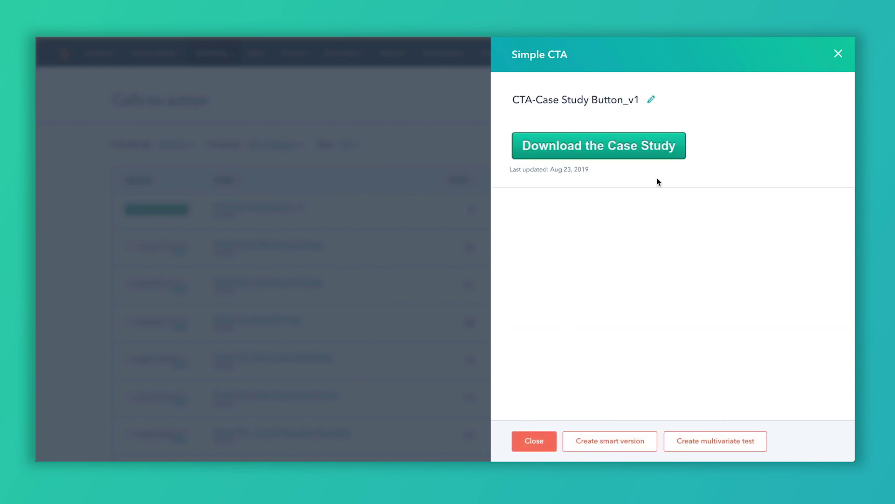
# - Start a multivariate test and change Variation B's button text to 'Get the Fact'
pyautogui.click(706, 442)
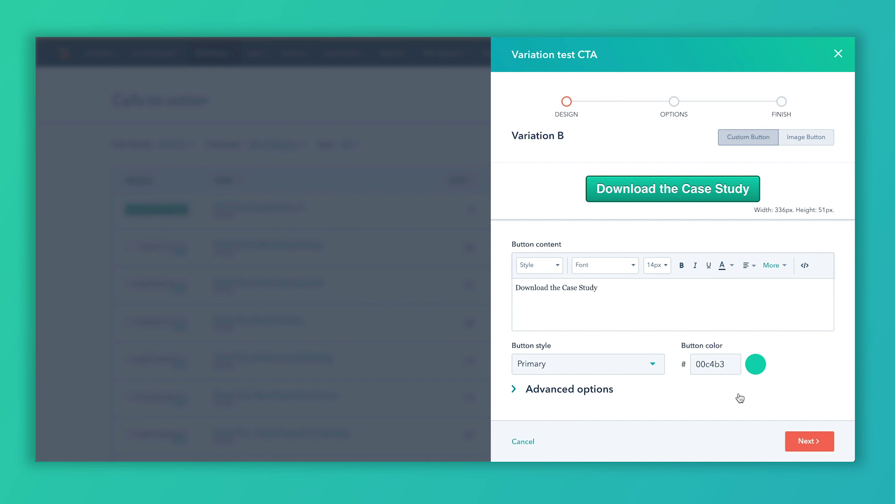
pyautogui.click(583, 390)
pyautogui.scroll(-3, 625, 387)
pyautogui.scroll(-2, 625, 385)
pyautogui.scroll(5, 623, 384)
pyautogui.click(602, 287)
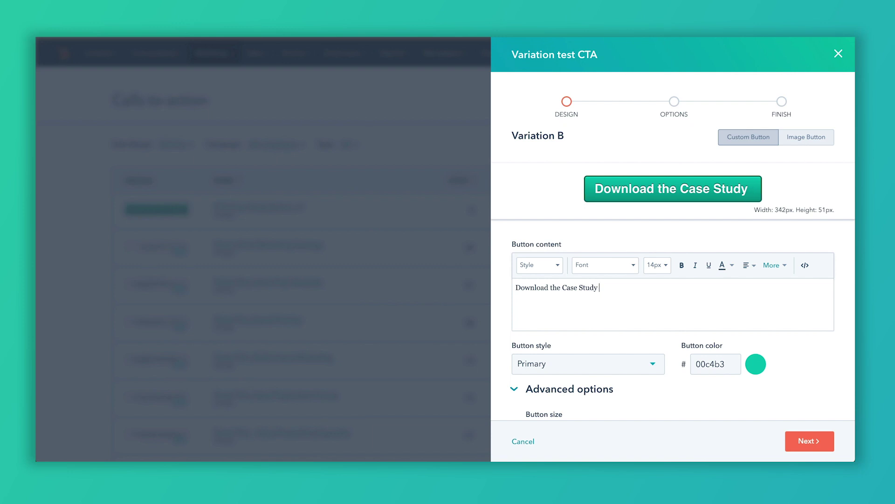
pyautogui.press('BackSpace')
pyautogui.press('BackSpace')
pyautogui.press('BackSpace')
pyautogui.press('BackSpace')
pyautogui.press('BackSpace')
pyautogui.press('BackSpace')
pyautogui.press('BackSpace')
pyautogui.press('BackSpace')
pyautogui.press('BackSpace')
pyautogui.press('BackSpace')
pyautogui.press('BackSpace')
pyautogui.press('BackSpace')
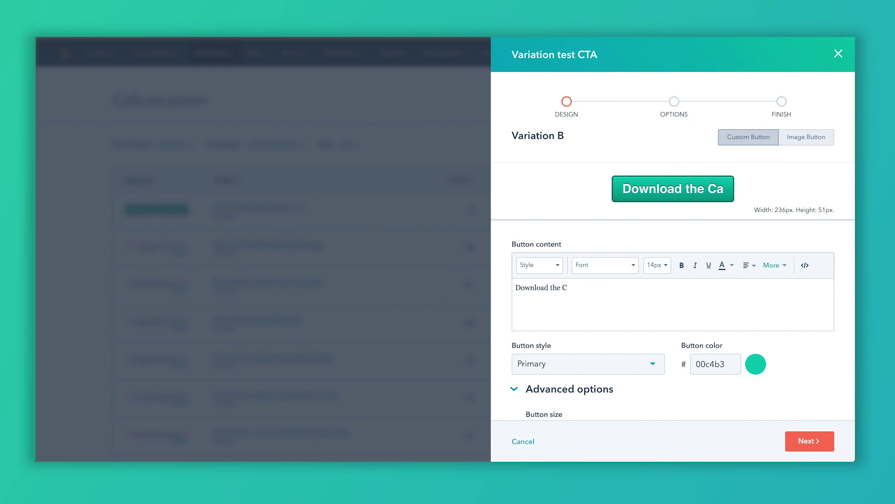
pyautogui.press('BackSpace')
pyautogui.press('BackSpace')
pyautogui.press('BackSpace')
pyautogui.press('BackSpace')
pyautogui.hotkey('ctrl', 'shift', 'Left')
pyautogui.write('Get')
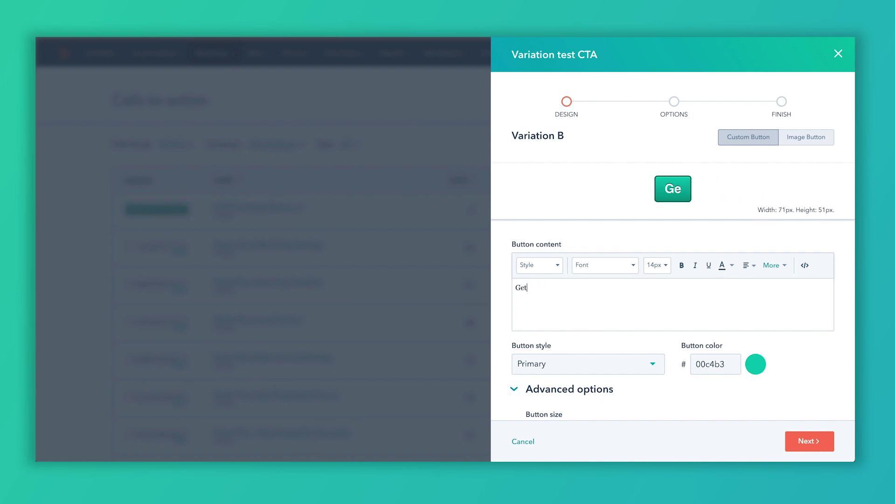
pyautogui.write(' the Fact')
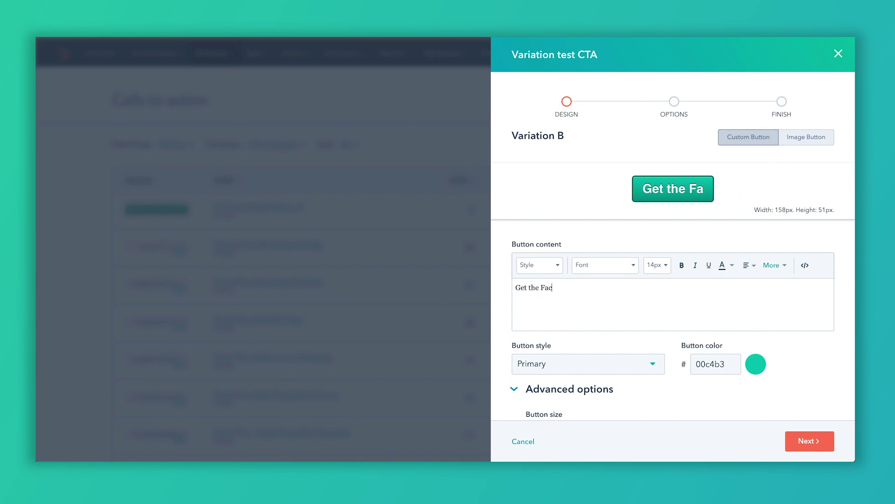
# - Cancel the test variation and close the CTA to return to the list
pyautogui.click(817, 441)
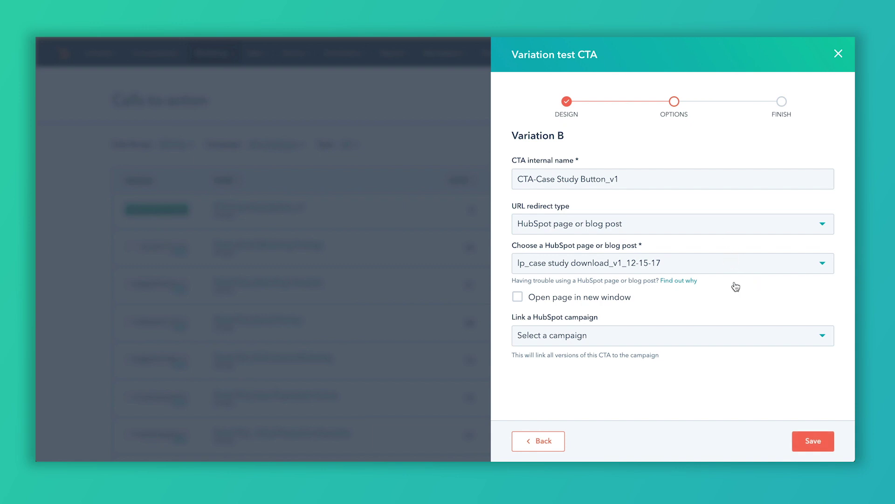
pyautogui.click(541, 441)
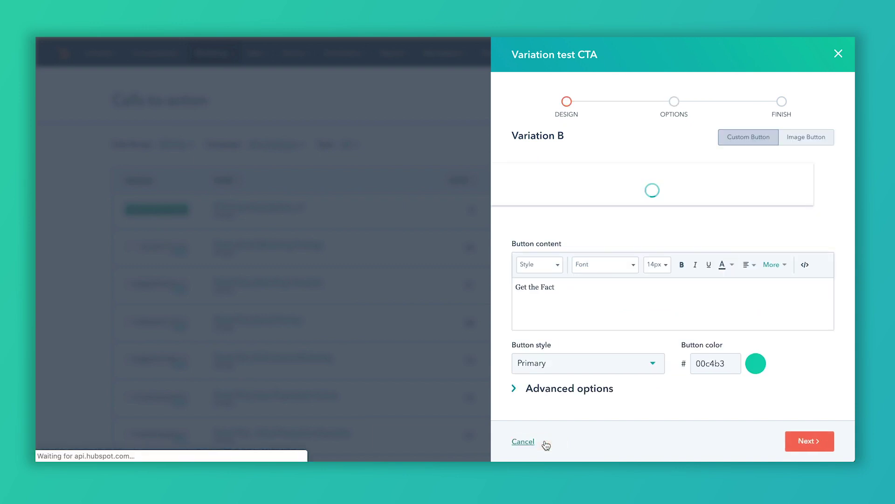
pyautogui.click(523, 442)
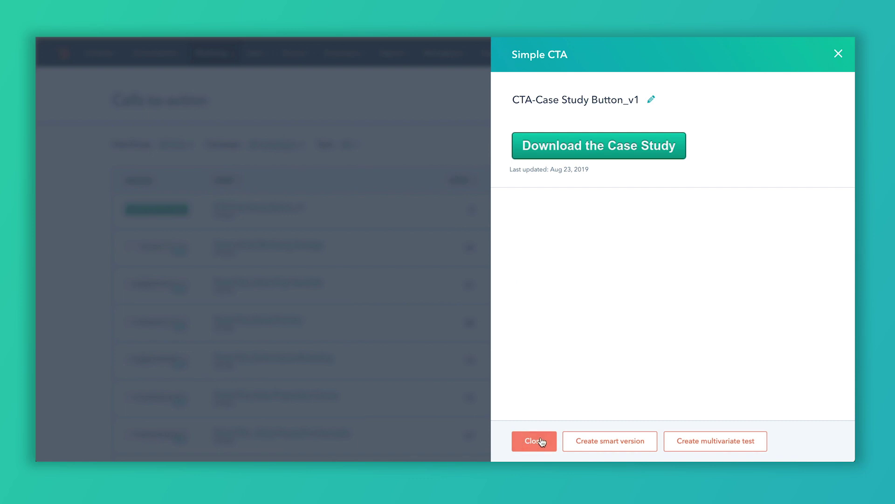
pyautogui.click(541, 441)
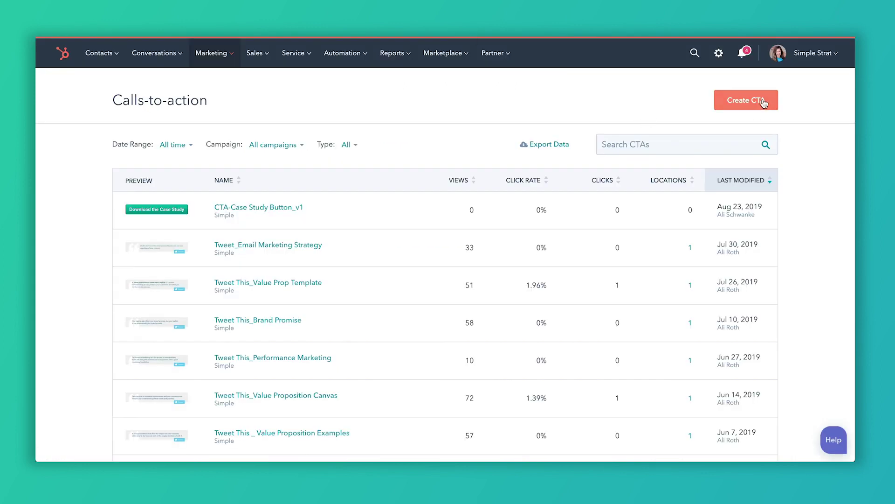
# - Start creating a second new call-to-action from the list
pyautogui.click(764, 102)
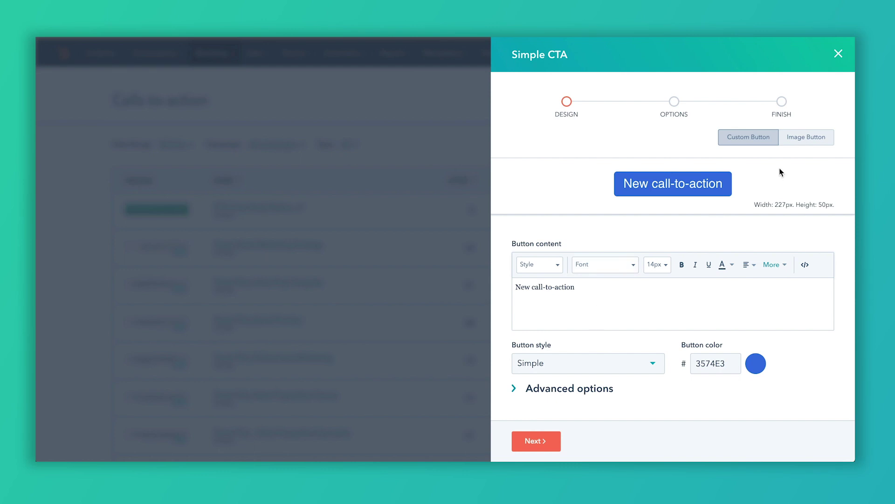
# - Make the new CTA an image button using the uploaded CTA-1 case study cheat sheet banner (1,200×400)
pyautogui.click(818, 145)
pyautogui.click(678, 252)
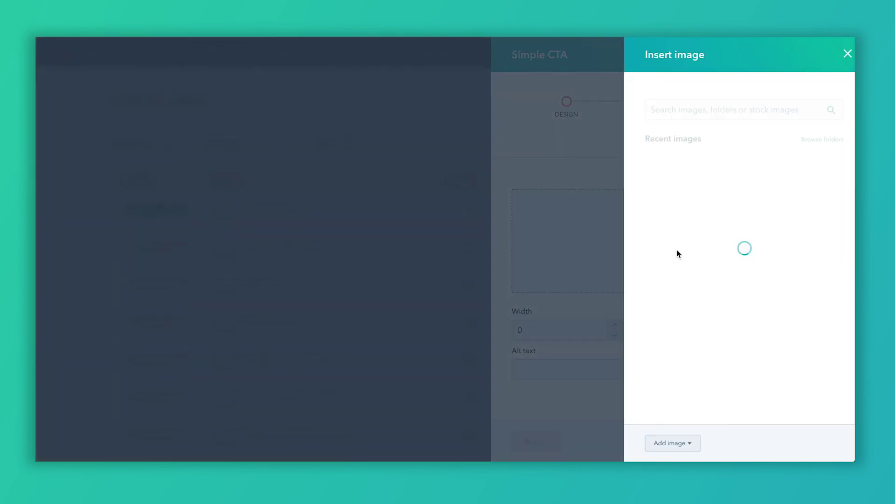
pyautogui.click(681, 444)
pyautogui.click(684, 351)
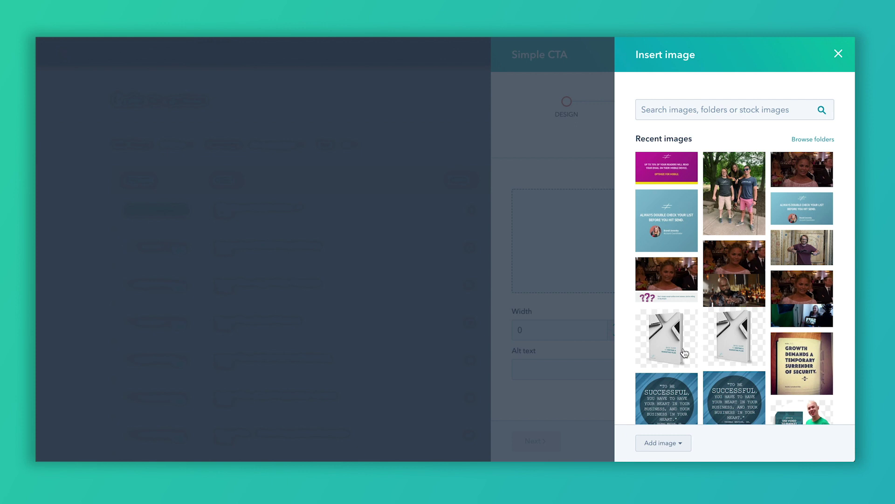
pyautogui.press('super+shift+d')
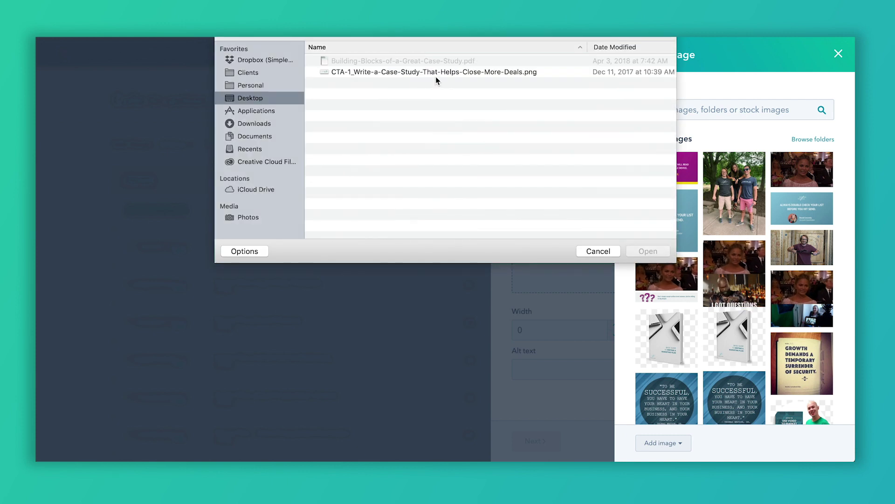
pyautogui.click(401, 72)
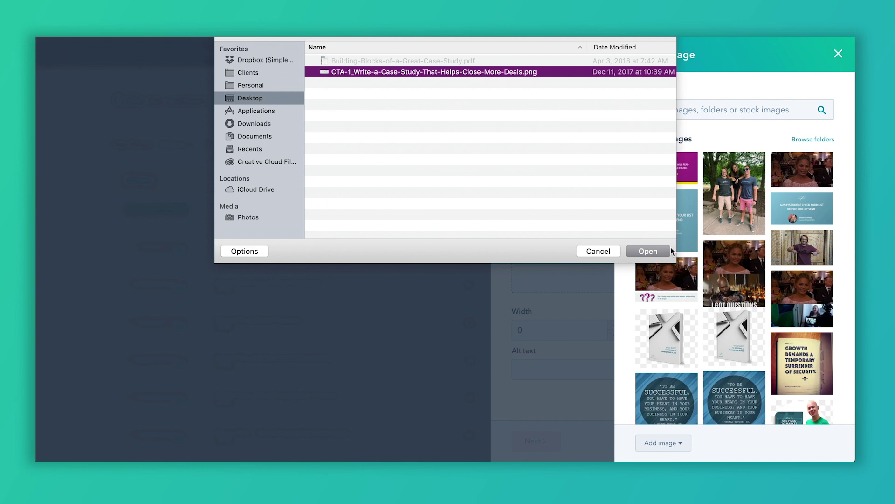
pyautogui.click(649, 252)
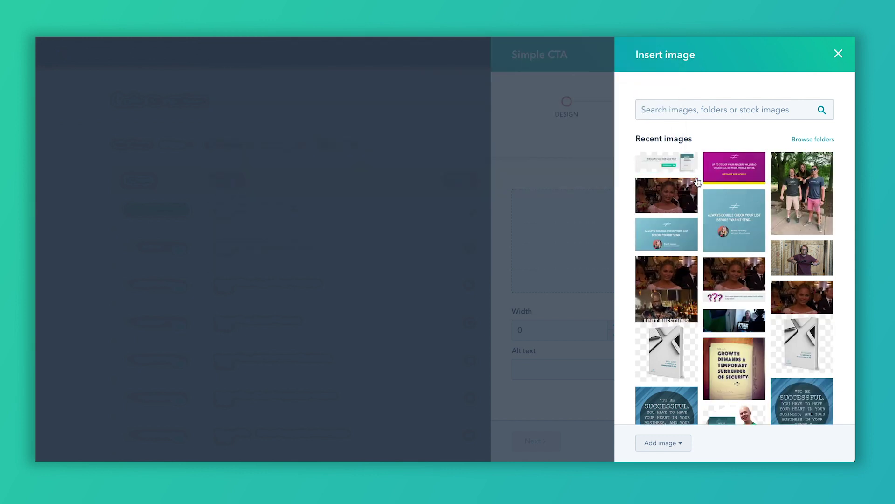
pyautogui.click(663, 167)
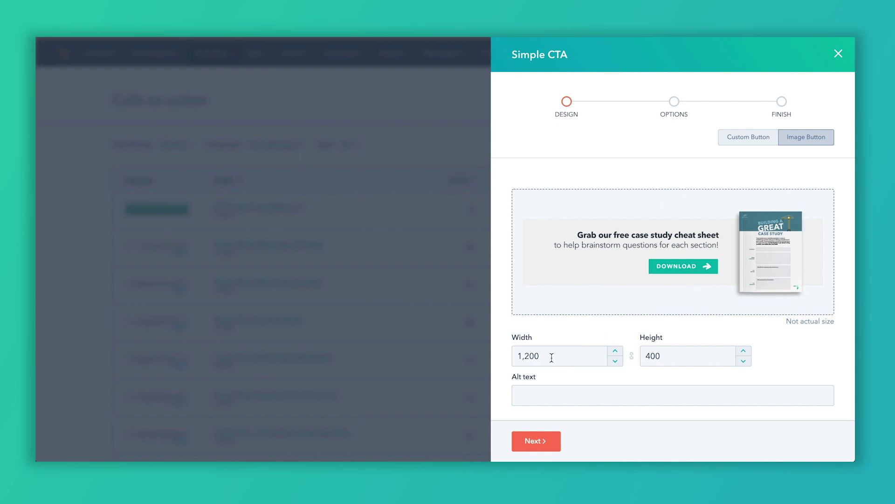
# - Change the banner width from 1,200 to 800 (801×267) and add alt text 'Case Study Image Button'
pyautogui.scroll(-1, 565, 359)
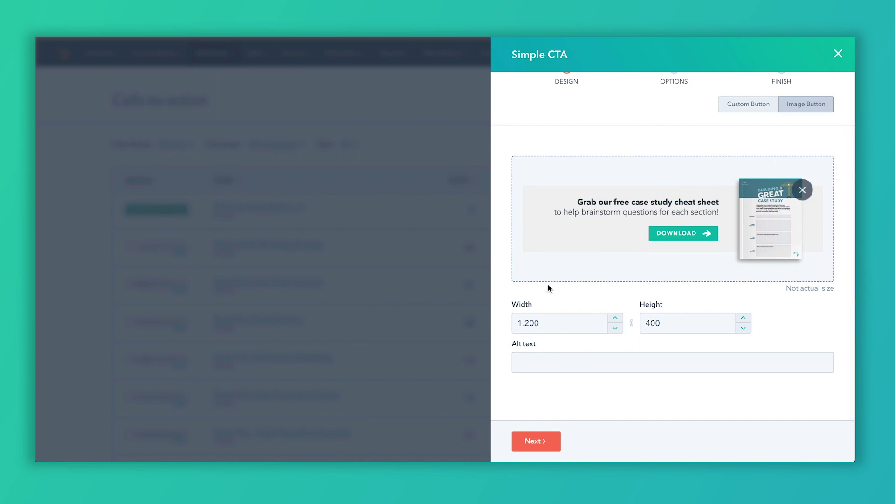
pyautogui.click(515, 322)
pyautogui.moveTo(515, 322); pyautogui.dragTo(528, 334)
pyautogui.write('800')
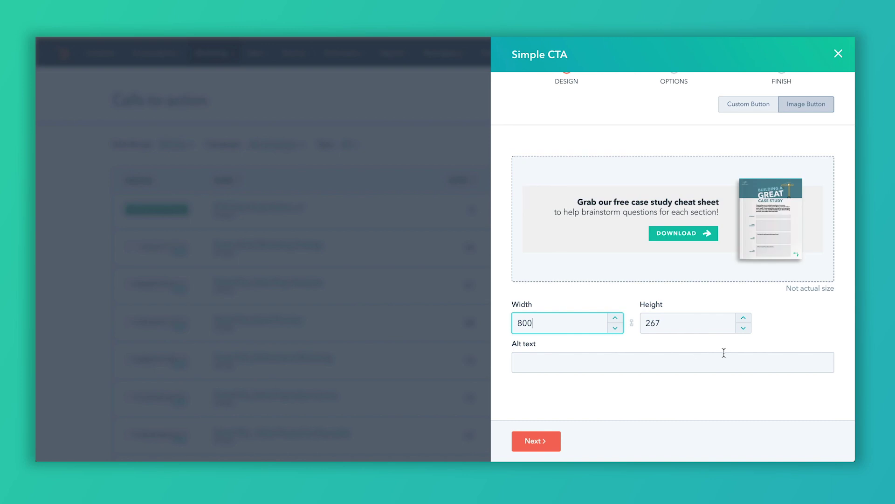
pyautogui.click(611, 361)
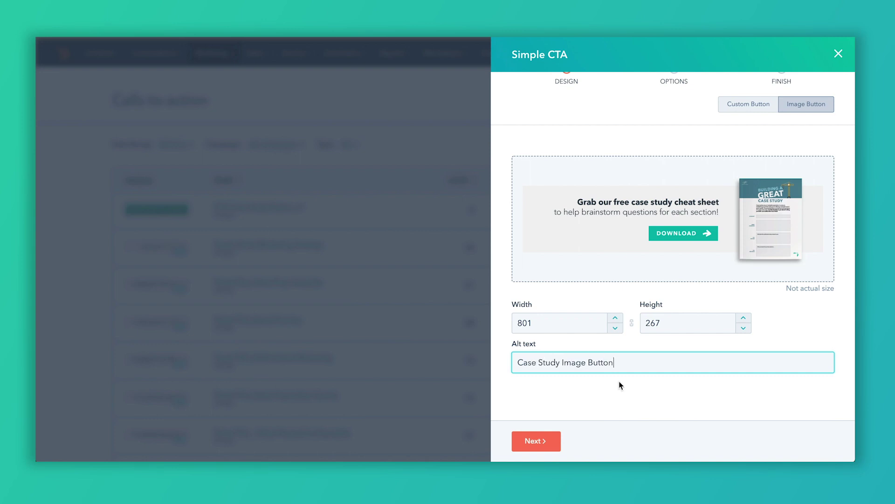
# - Rename the image CTA to 'CTA-Download Case Study Image'
pyautogui.click(549, 441)
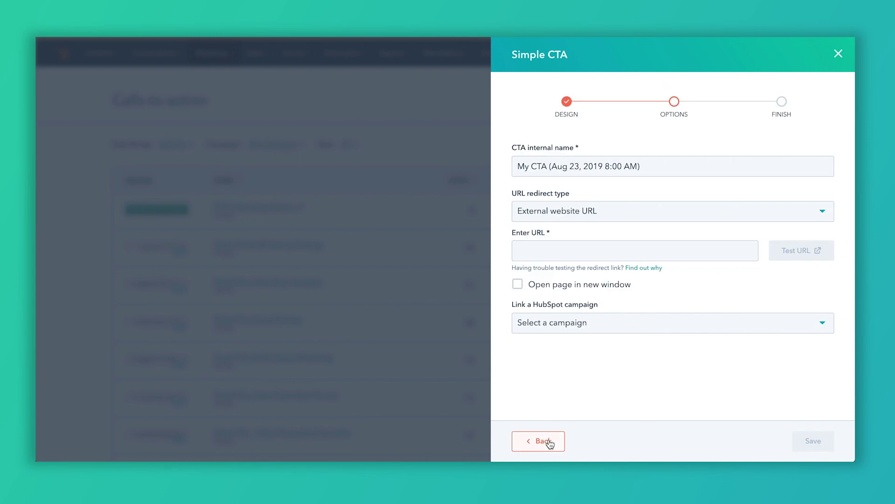
pyautogui.click(575, 168)
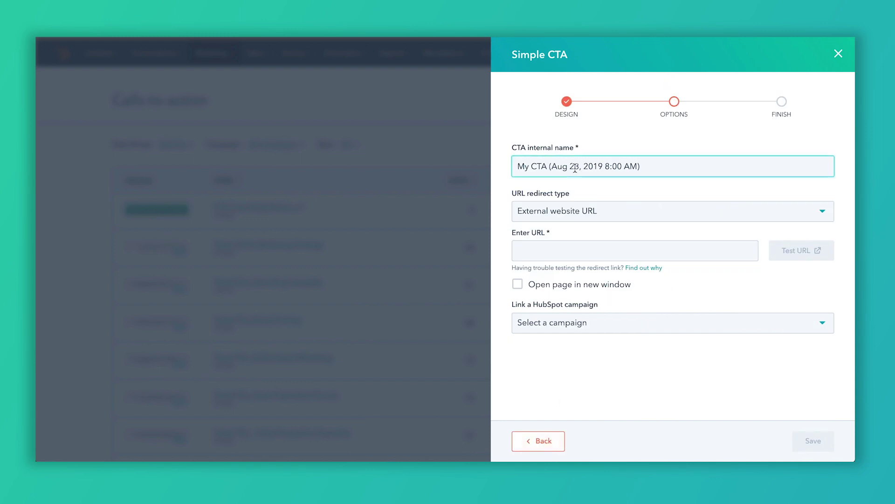
pyautogui.tripleClick(575, 168)
pyautogui.write('CTA-Download Case Study Image')
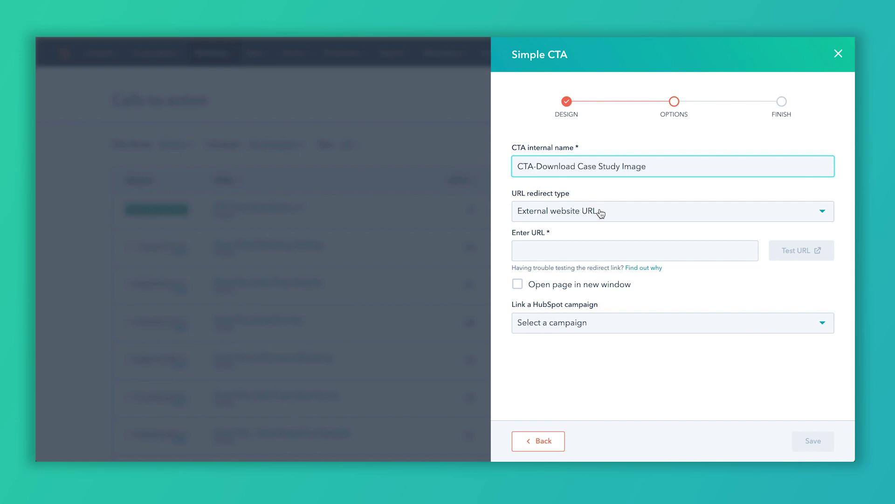
# - Redirect the CTA to the HubSpot page lp_case study download_v1_12-15-17 and save it
pyautogui.click(602, 213)
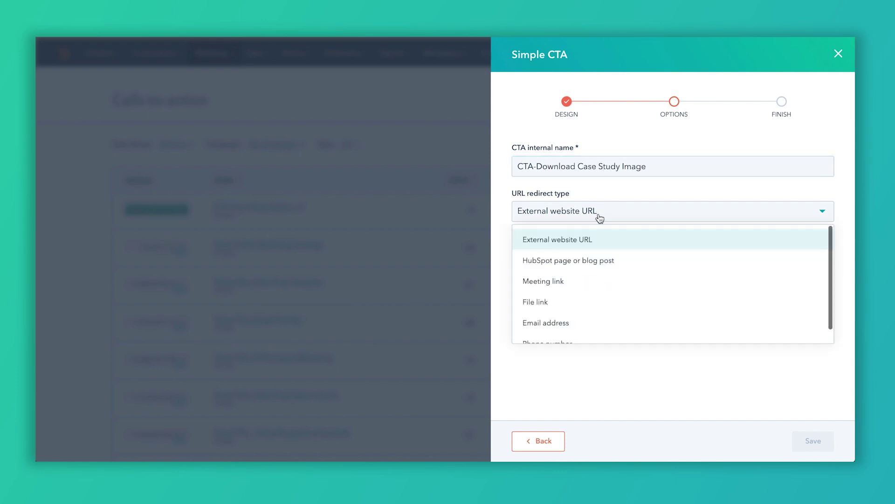
pyautogui.click(576, 260)
pyautogui.click(566, 253)
pyautogui.write('lp')
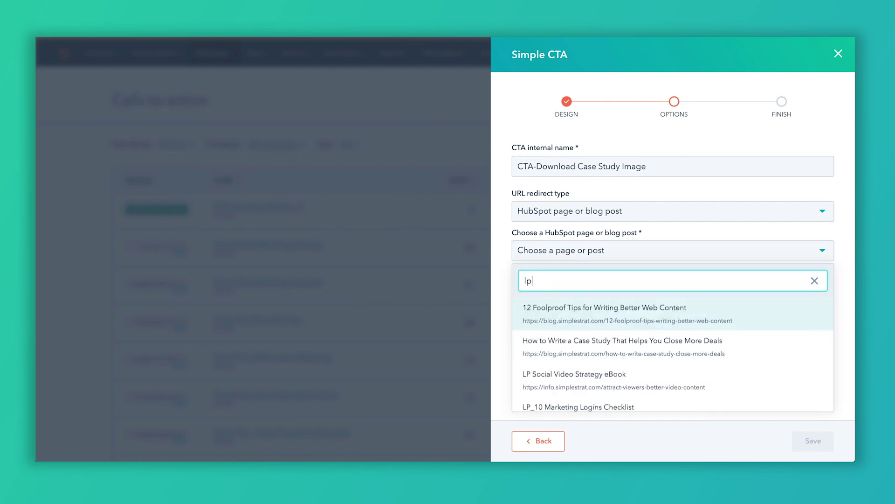
pyautogui.write('_')
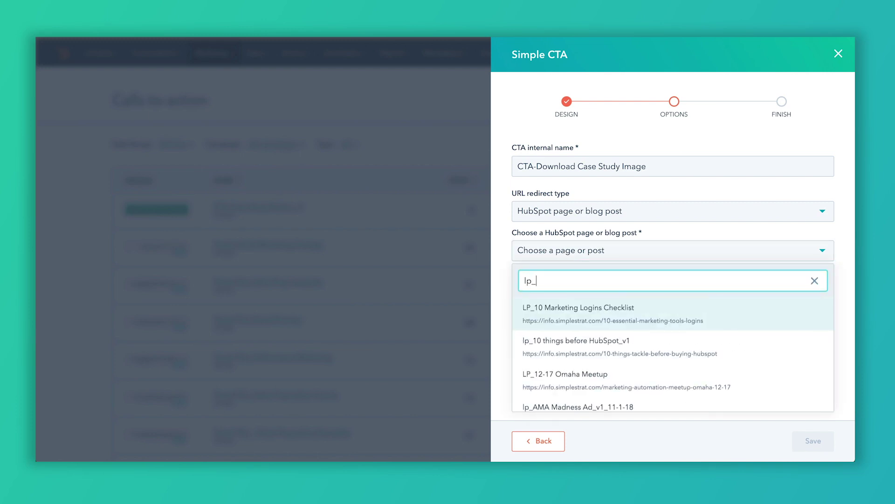
pyautogui.hotkey('ctrl', 'a')
pyautogui.write('cae')
pyautogui.press('BackSpace')
pyautogui.write('se')
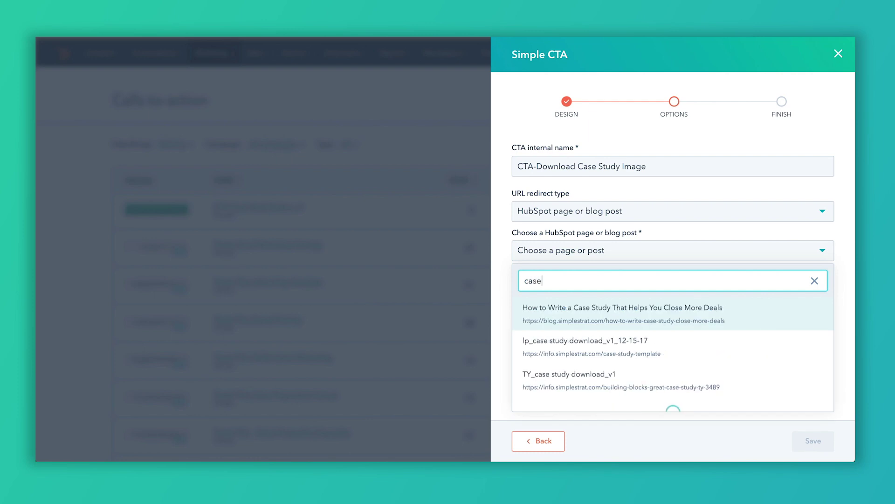
pyautogui.press('BackSpace')
pyautogui.press('BackSpace')
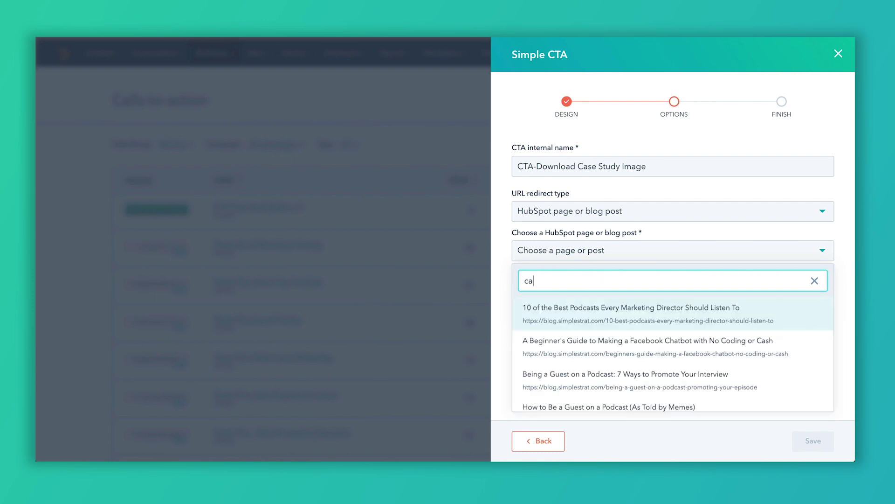
pyautogui.press('BackSpace')
pyautogui.press('BackSpace')
pyautogui.write('case study')
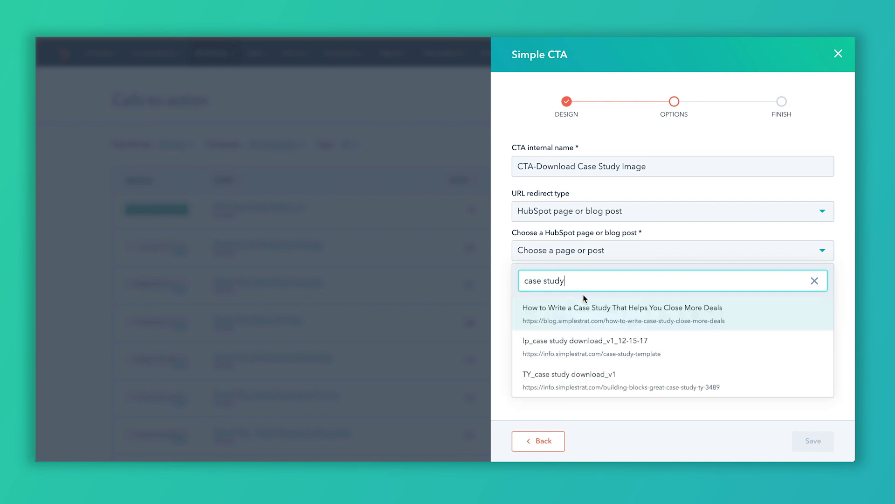
pyautogui.click(580, 340)
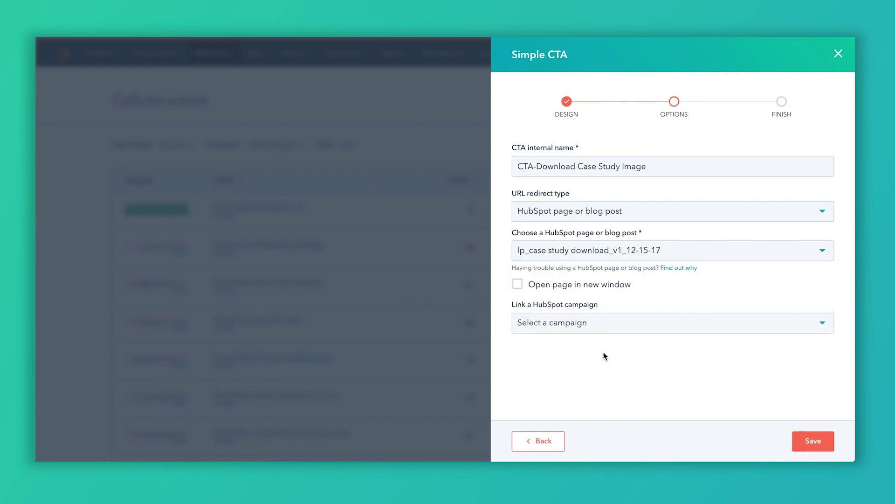
pyautogui.click(816, 447)
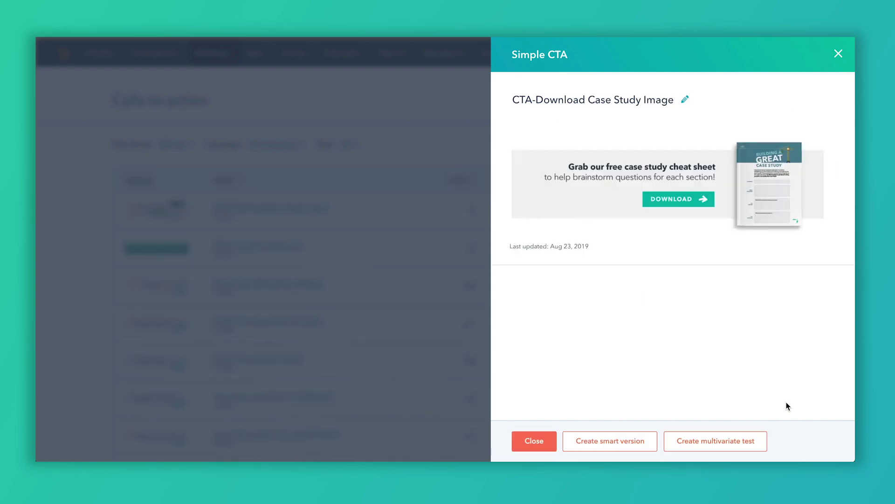
# - Close the saved CTA and open the 'How to Write a Great Case Study' blog draft
pyautogui.click(551, 440)
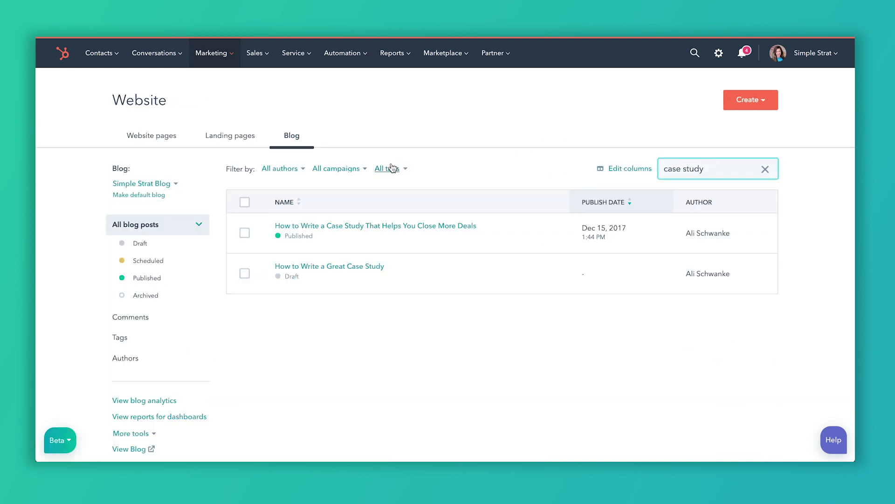
pyautogui.click(339, 272)
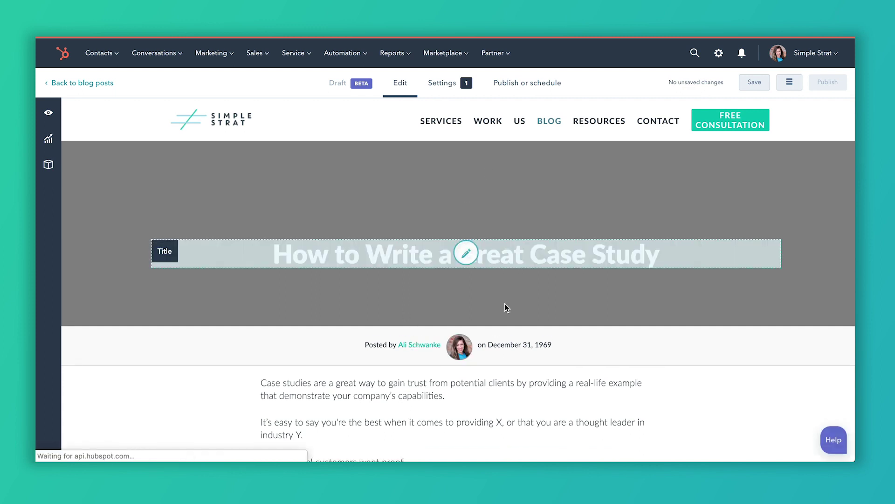
# - Put the cursor on the blank line below the question list, just above the Step 1 heading
pyautogui.scroll(-4, 505, 306)
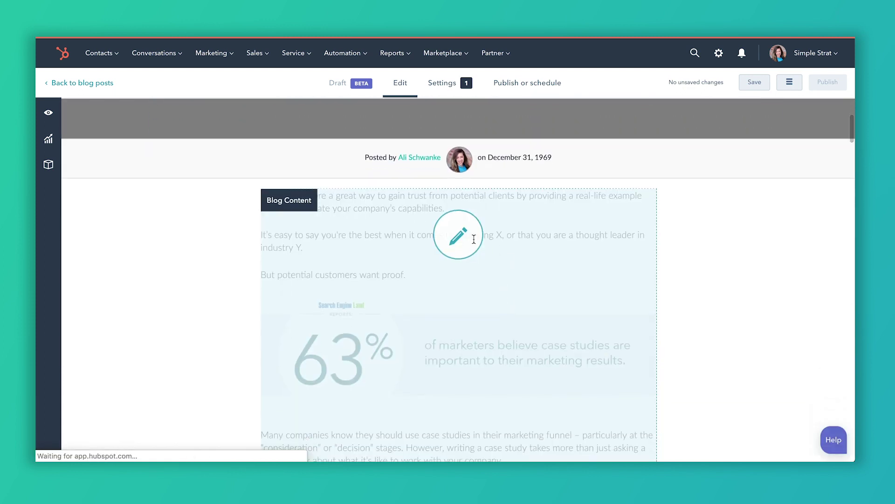
pyautogui.click(469, 236)
pyautogui.scroll(-7, 507, 267)
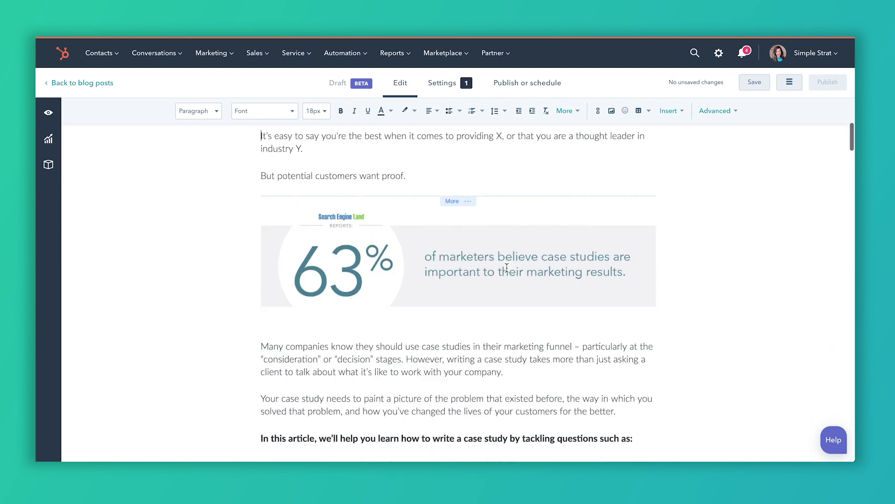
pyautogui.scroll(4, 507, 268)
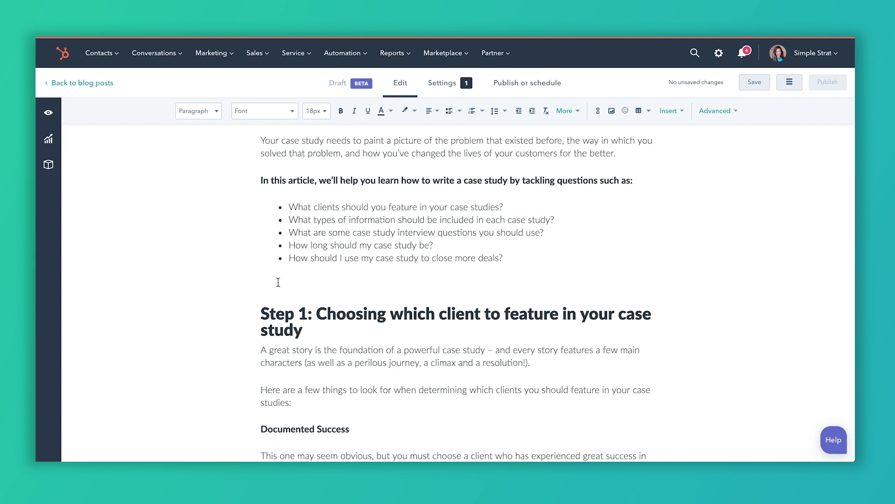
pyautogui.scroll(10, 392, 279)
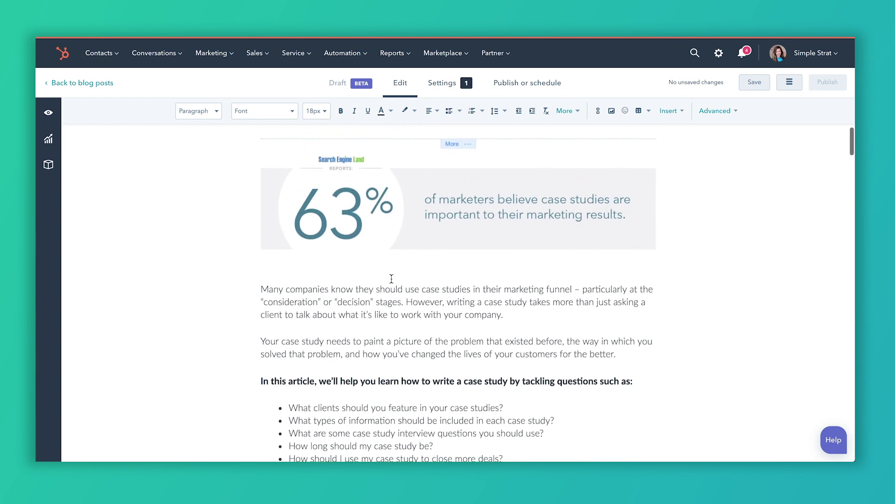
pyautogui.scroll(1, 392, 279)
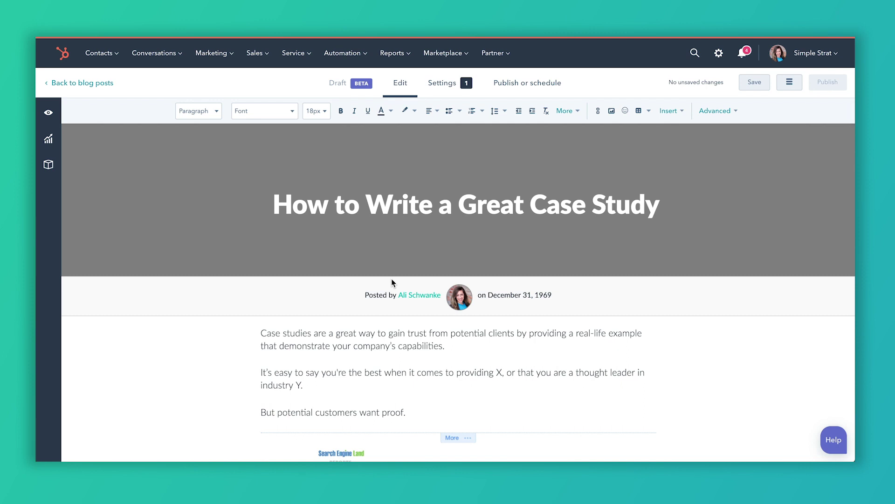
pyautogui.scroll(-6, 392, 279)
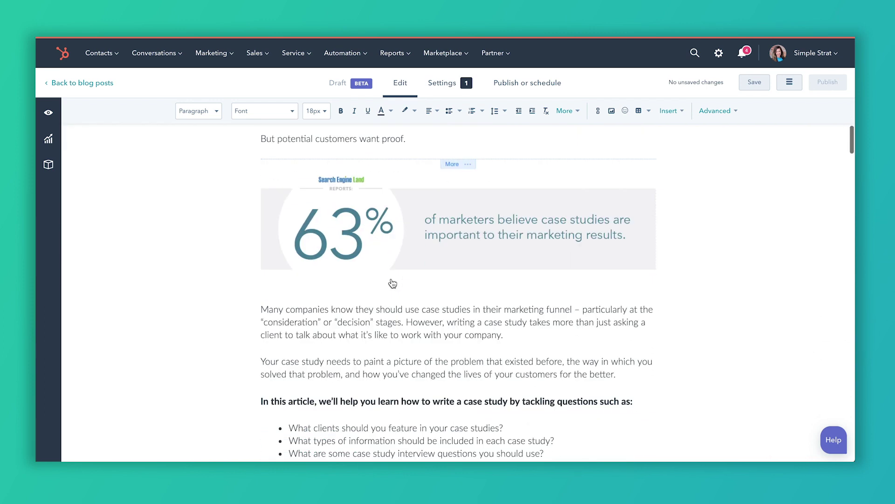
pyautogui.scroll(-4, 393, 283)
pyautogui.click(319, 294)
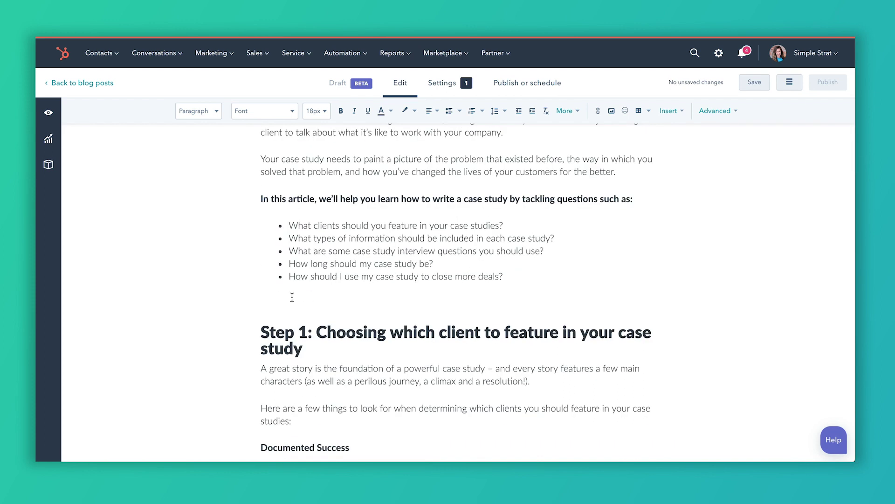
# - Insert the CTA-Download Case Study Image call-to-action into the draft and save the post
pyautogui.click(612, 111)
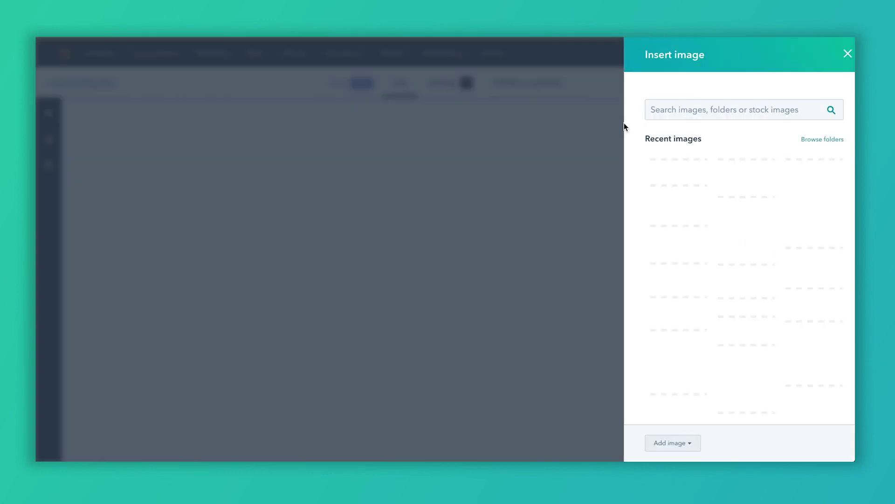
pyautogui.click(838, 53)
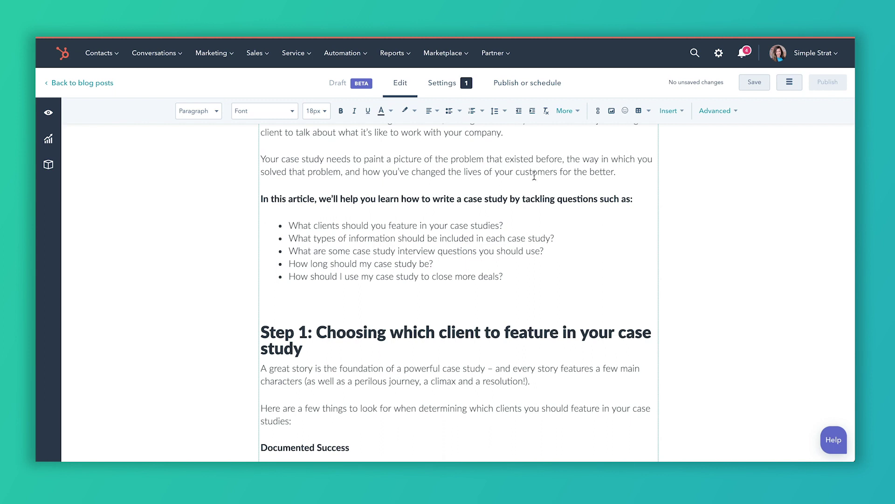
pyautogui.scroll(1, 414, 191)
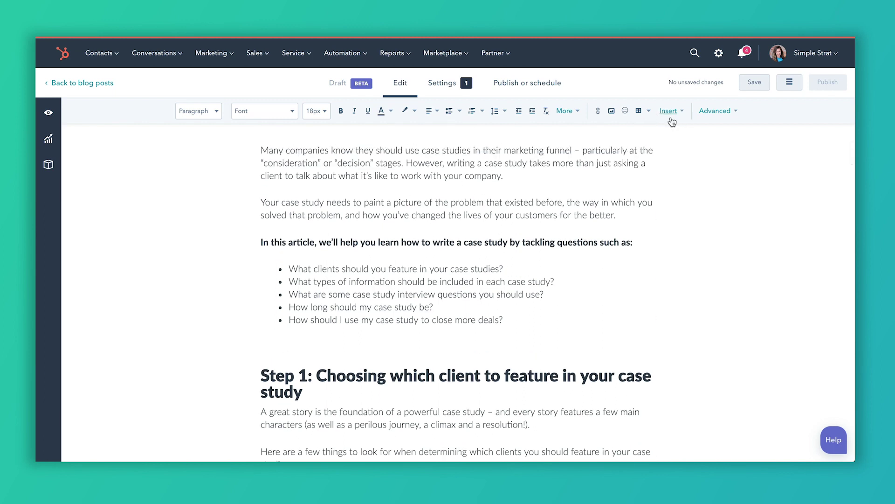
pyautogui.click(671, 111)
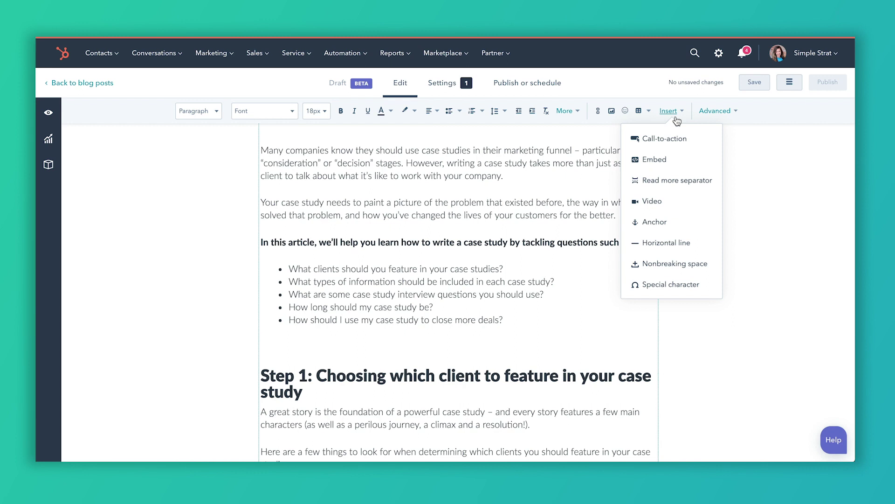
pyautogui.click(657, 140)
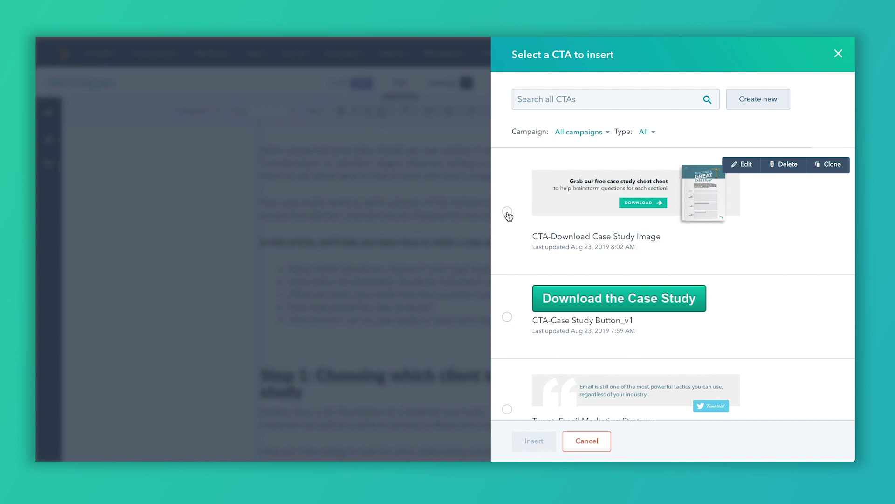
pyautogui.click(507, 212)
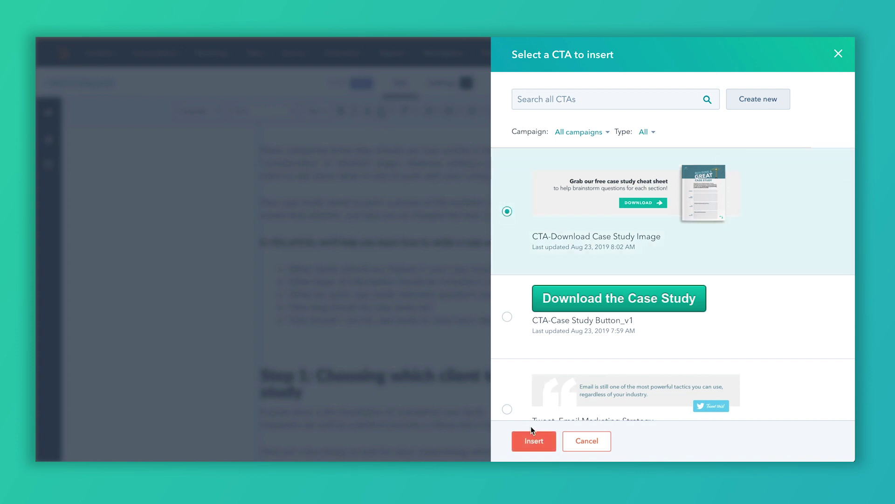
pyautogui.moveTo(568, 201)
pyautogui.click(534, 441)
pyautogui.scroll(-3, 532, 407)
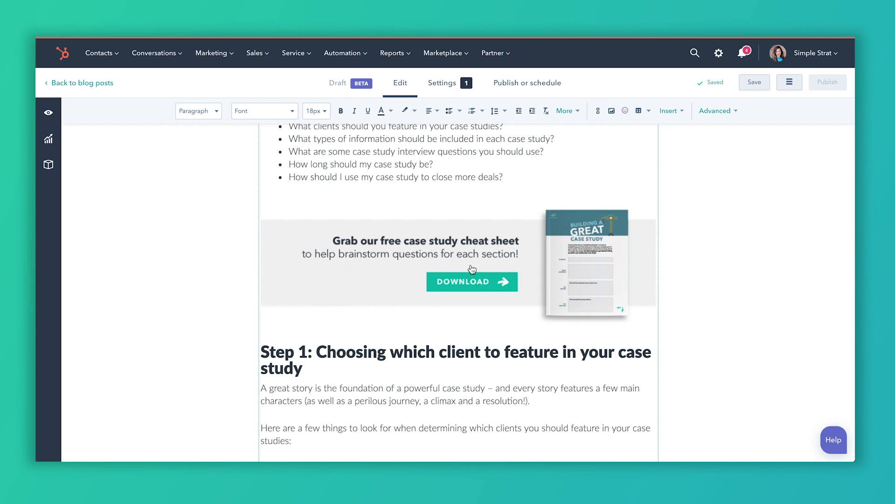
pyautogui.click(760, 82)
pyautogui.scroll(3, 511, 223)
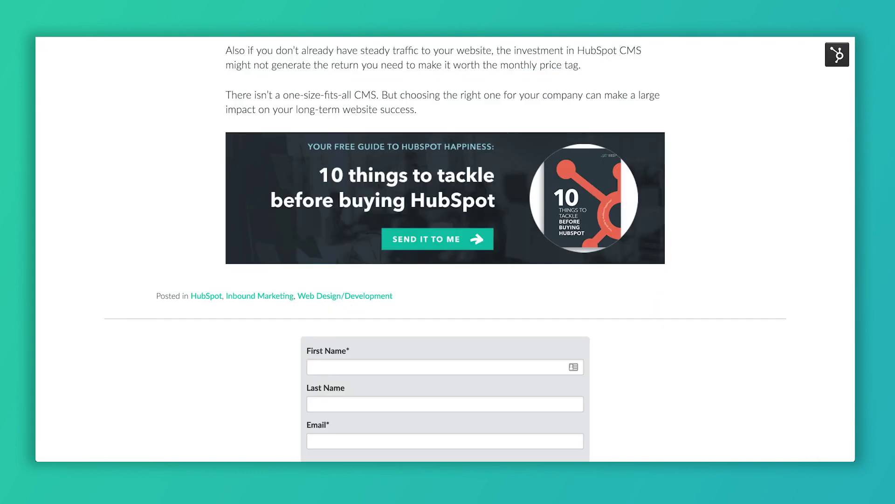
pyautogui.scroll(-1, 445, 249)
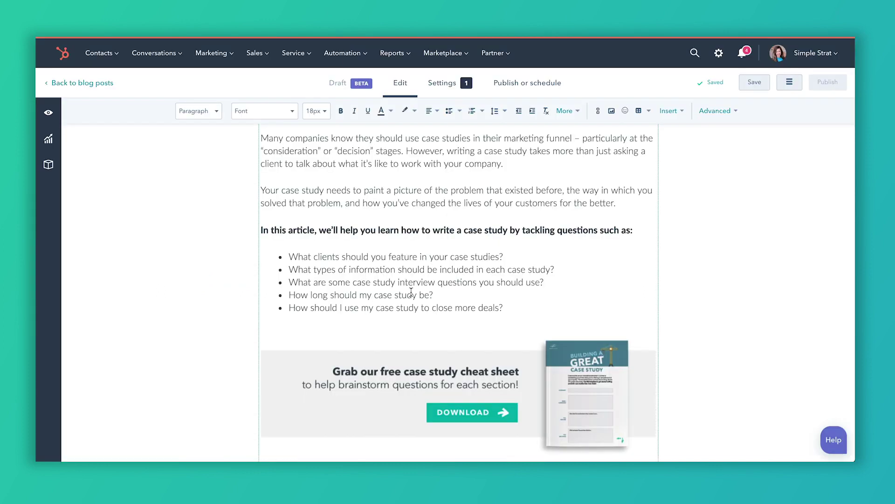
pyautogui.scroll(-3, 423, 364)
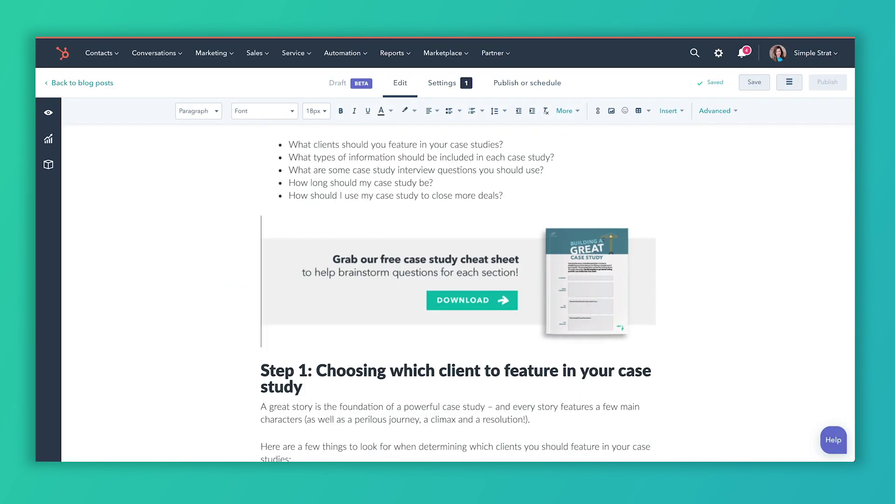
pyautogui.press('Delete')
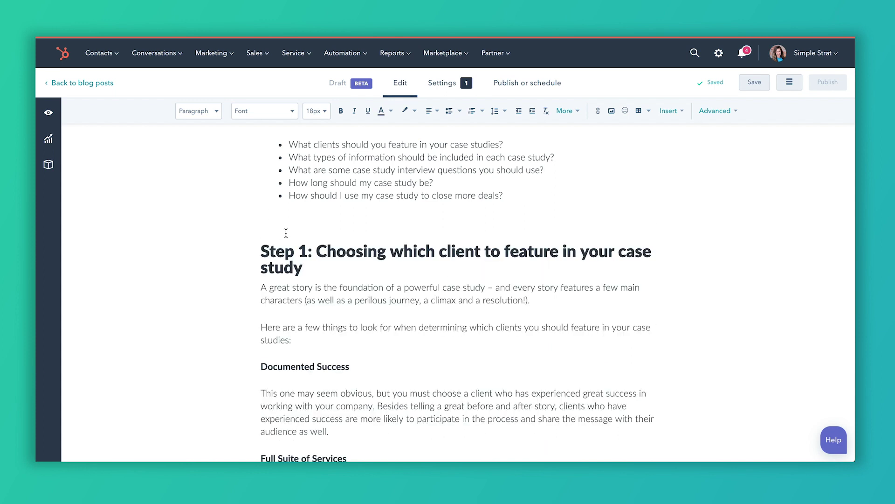
pyautogui.click(669, 112)
pyautogui.click(679, 136)
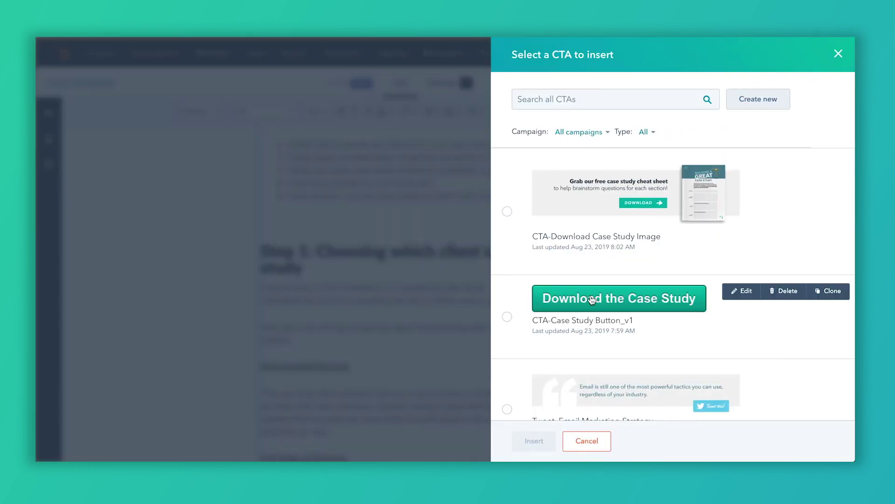
pyautogui.click(591, 302)
pyautogui.click(536, 441)
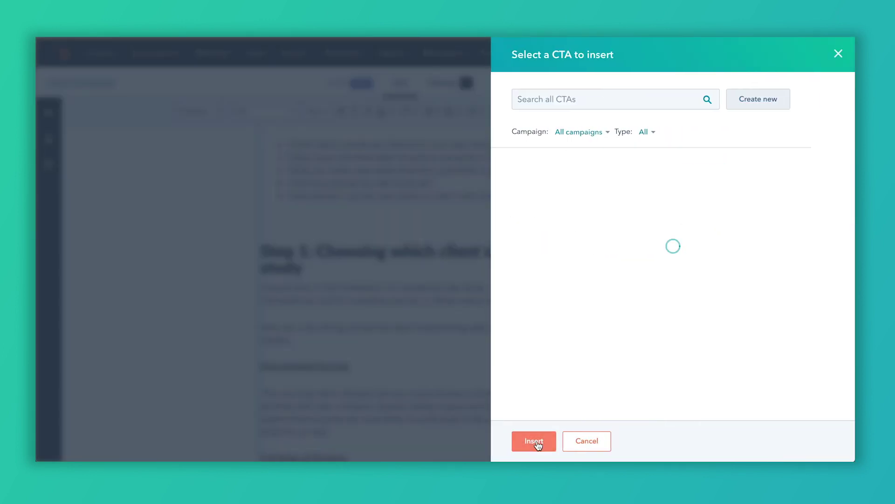
pyautogui.scroll(1, 380, 232)
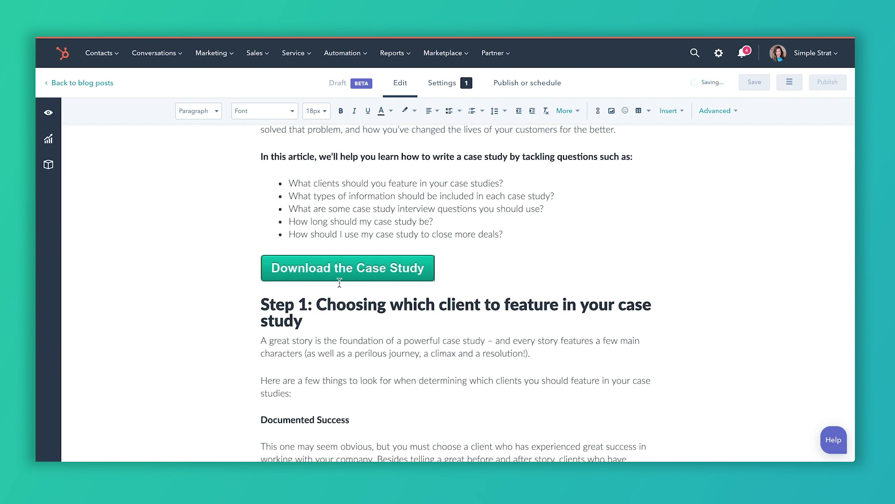
pyautogui.scroll(1, 381, 273)
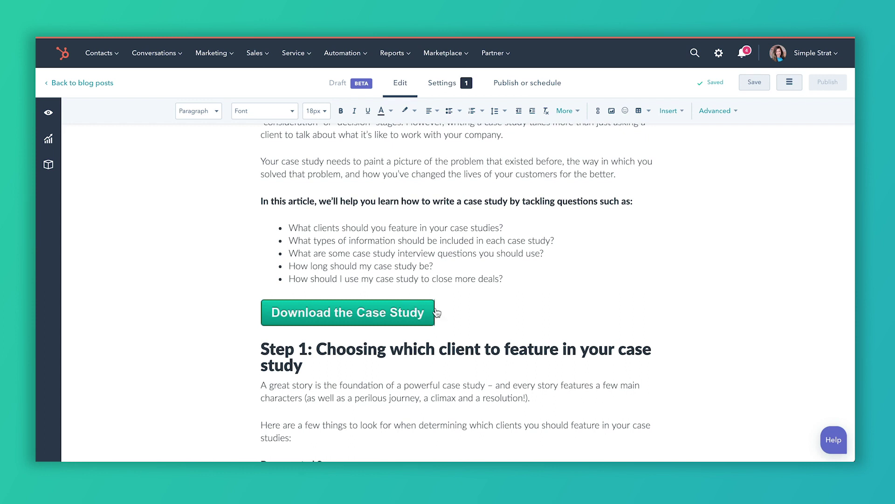
pyautogui.press('Delete')
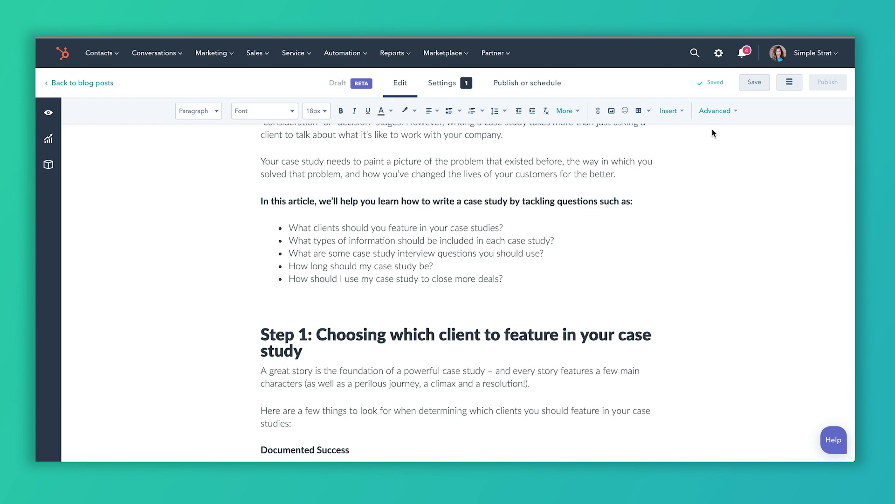
pyautogui.click(668, 111)
pyautogui.click(637, 135)
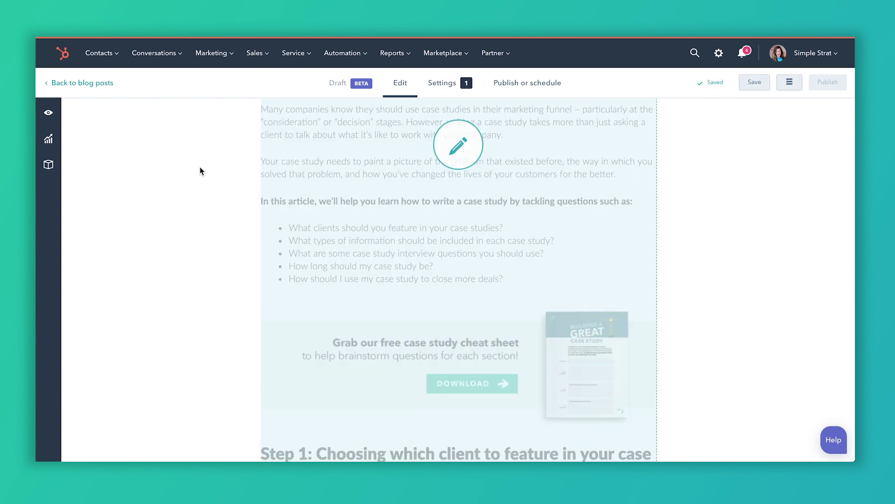
pyautogui.scroll(5, 199, 167)
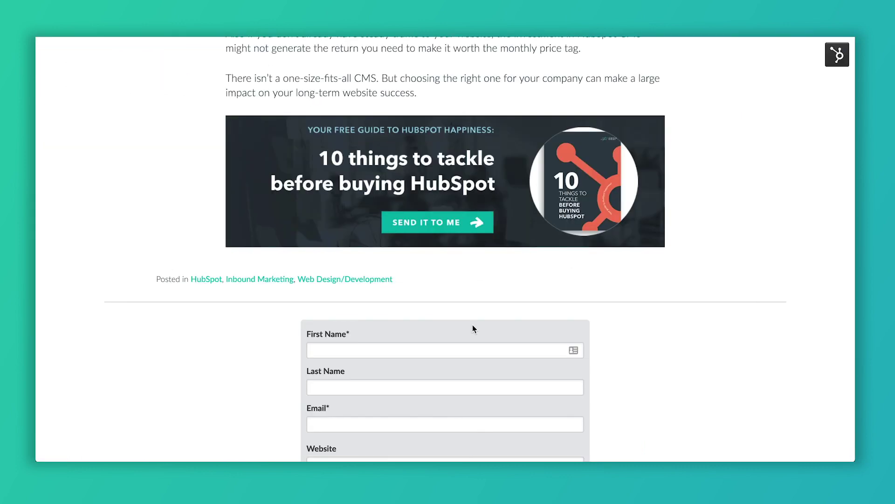
# - Scroll the dark image_10 things before hubspot_v1 CTA report to all-time totals: 2,746 views, 126 clicks, 7 submissions
pyautogui.scroll(-1, 472, 325)
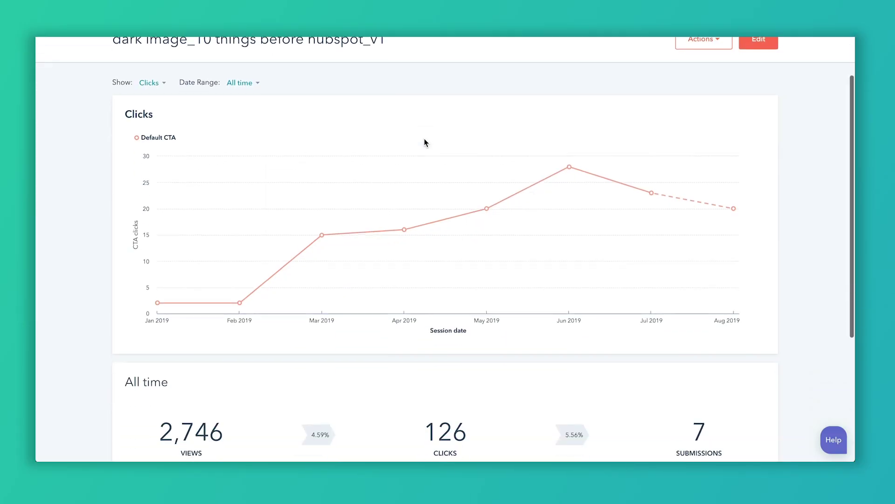
pyautogui.scroll(-3, 473, 185)
pyautogui.scroll(-1, 474, 185)
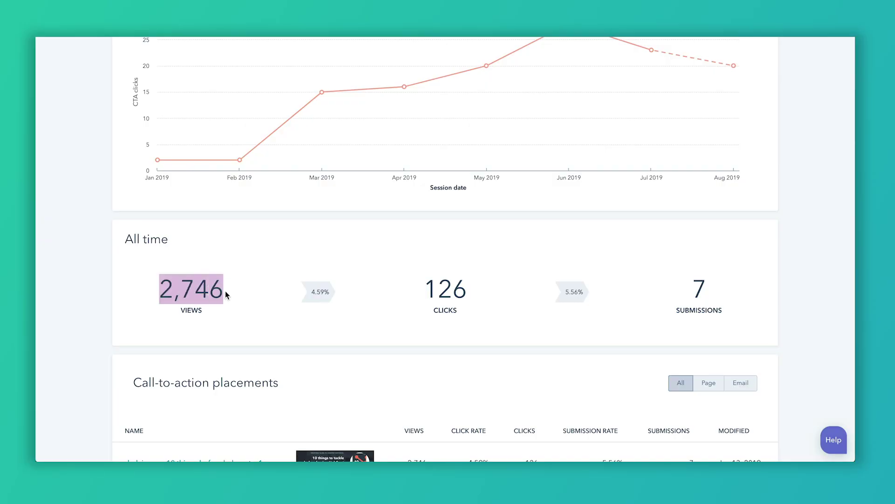
pyautogui.moveTo(428, 286); pyautogui.dragTo(474, 289)
pyautogui.click(457, 285)
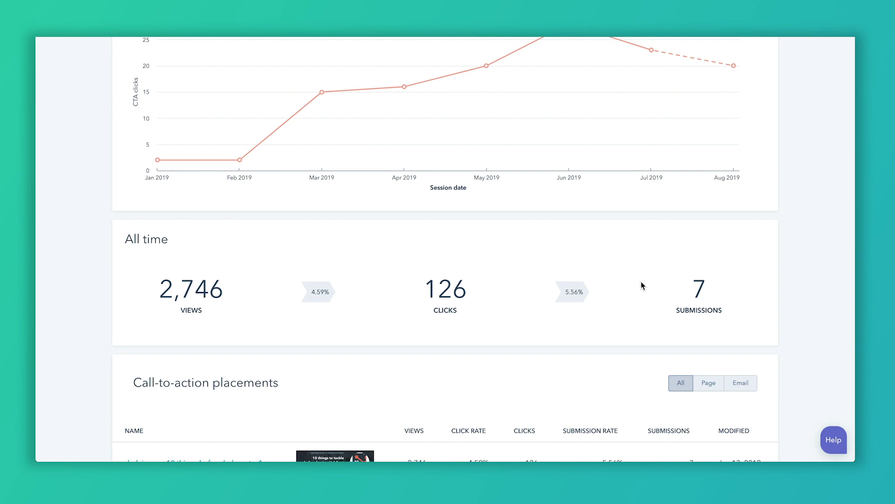
pyautogui.scroll(-2, 643, 285)
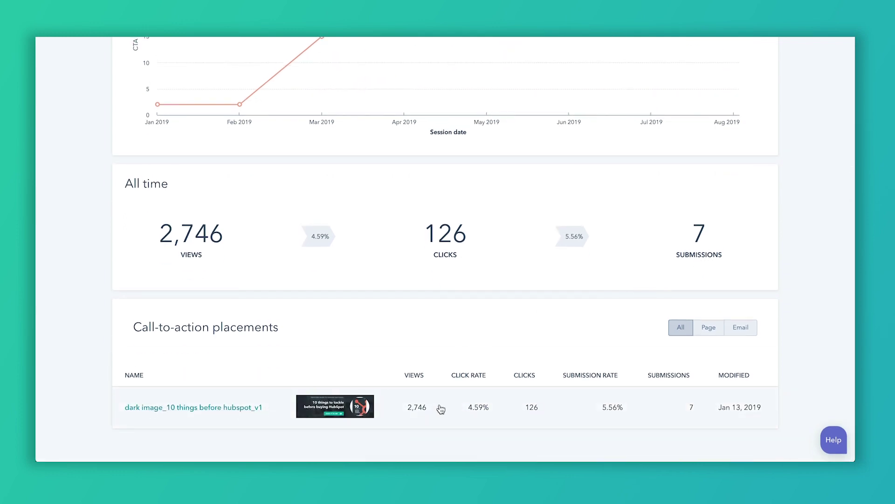
pyautogui.scroll(2, 610, 337)
pyautogui.scroll(-2, 609, 337)
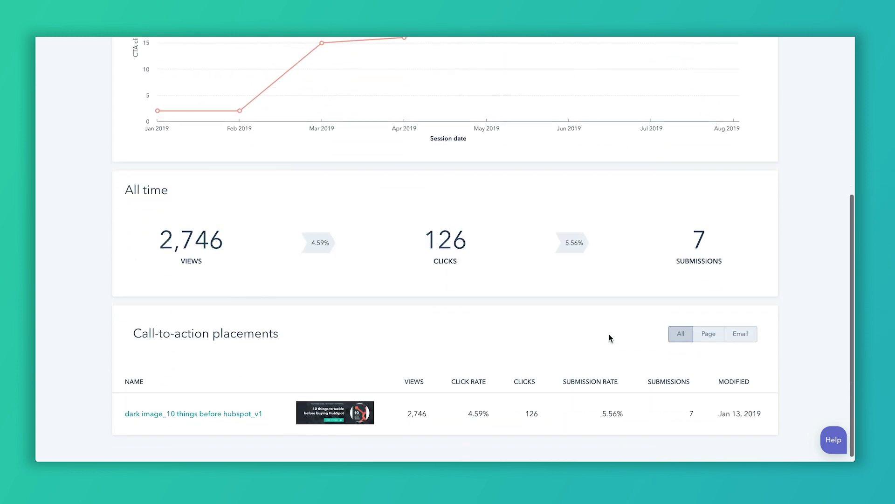
pyautogui.scroll(3, 503, 319)
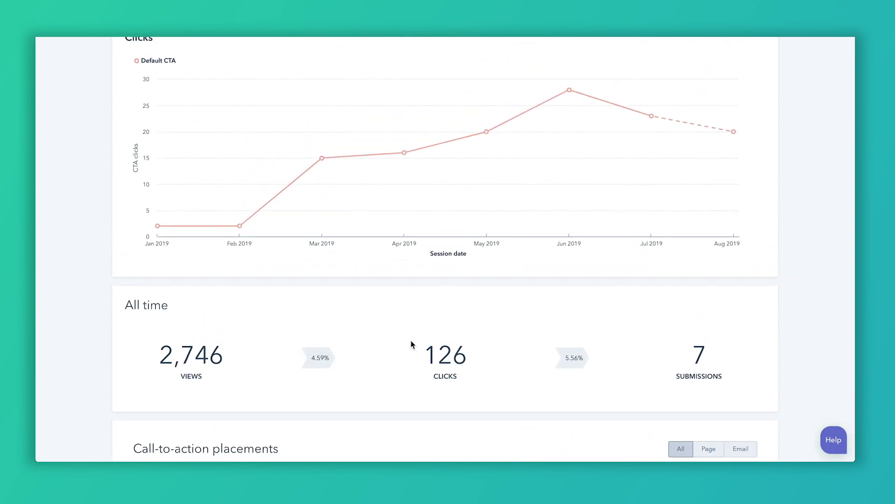